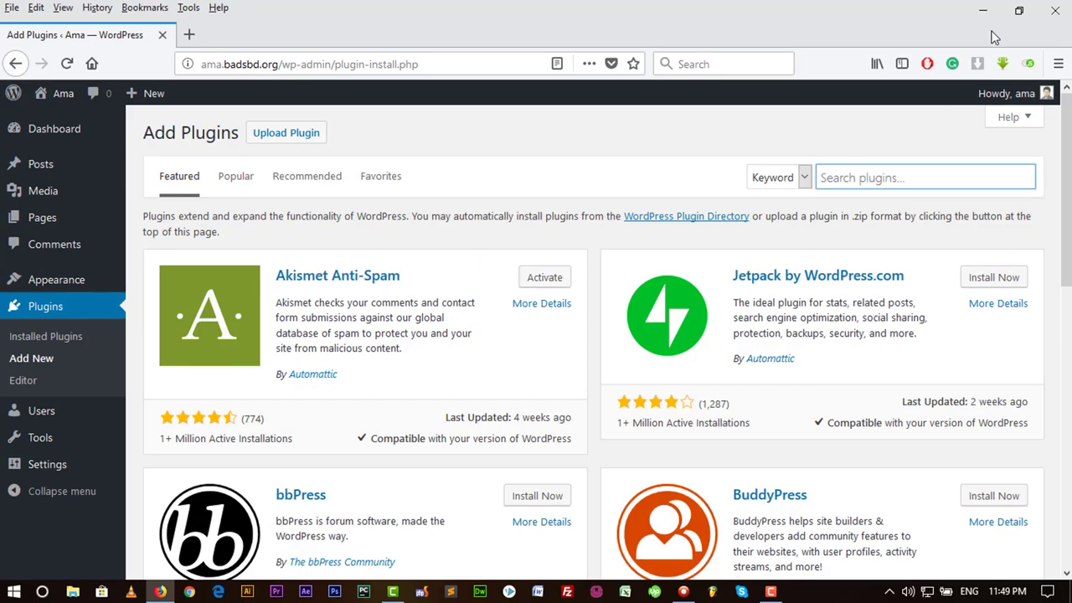
# Open Plugin-list.txt from the Ama folder on the desktop.
pyautogui.click(982, 11)
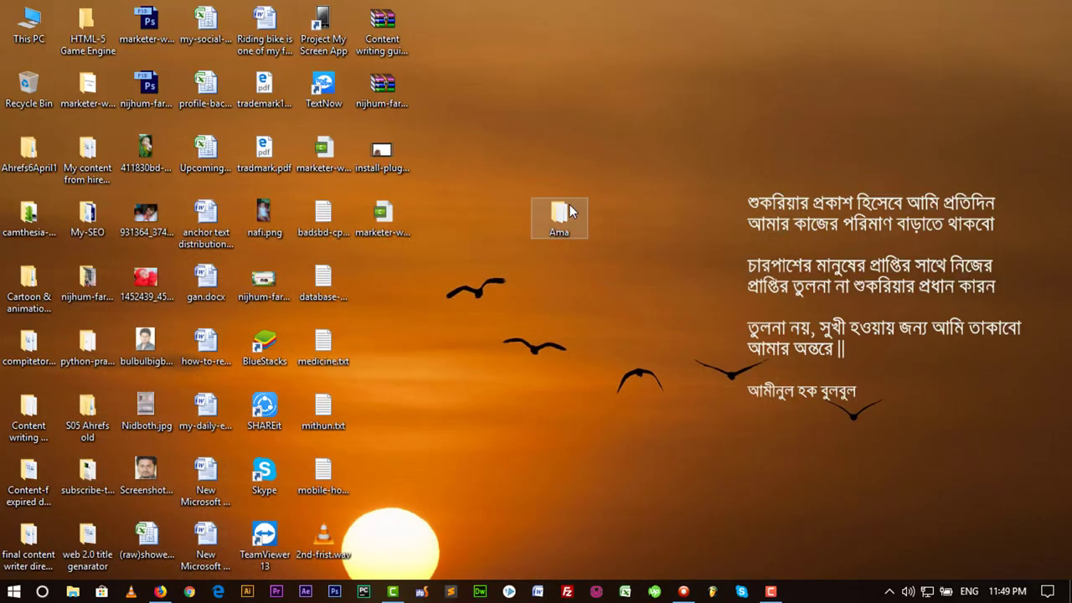
pyautogui.doubleClick(579, 210)
pyautogui.click(217, 188)
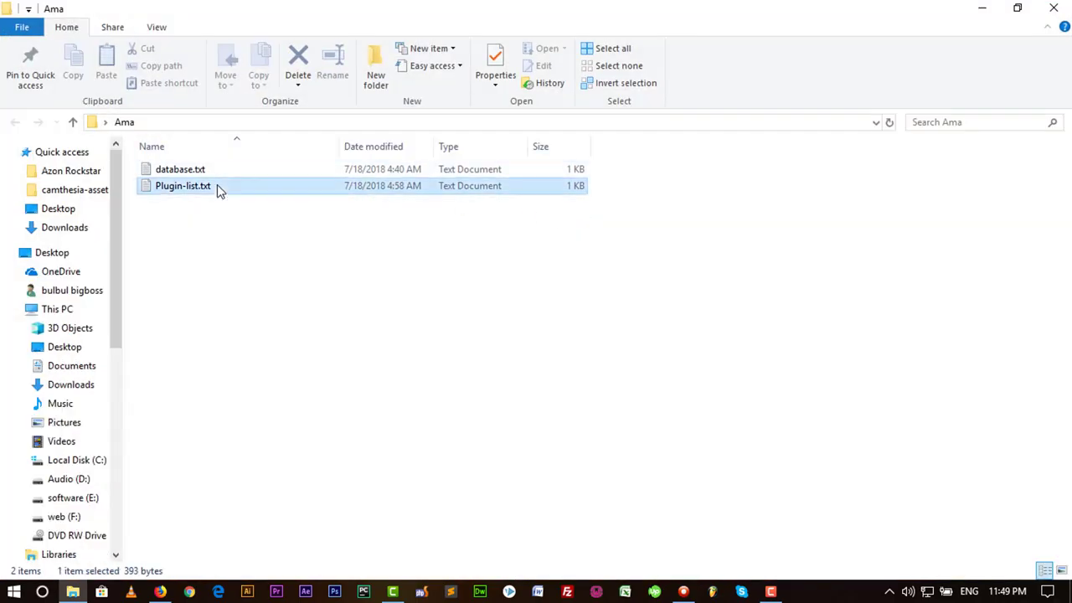
pyautogui.doubleClick(217, 188)
# Copy the first plugin name, Advanced Recent Posts, from the list.
pyautogui.moveTo(435, 158)
pyautogui.mouseDown()
pyautogui.moveTo(315, 146)
pyautogui.moveTo(298, 155)
pyautogui.mouseUp()
pyautogui.rightClick(330, 156)
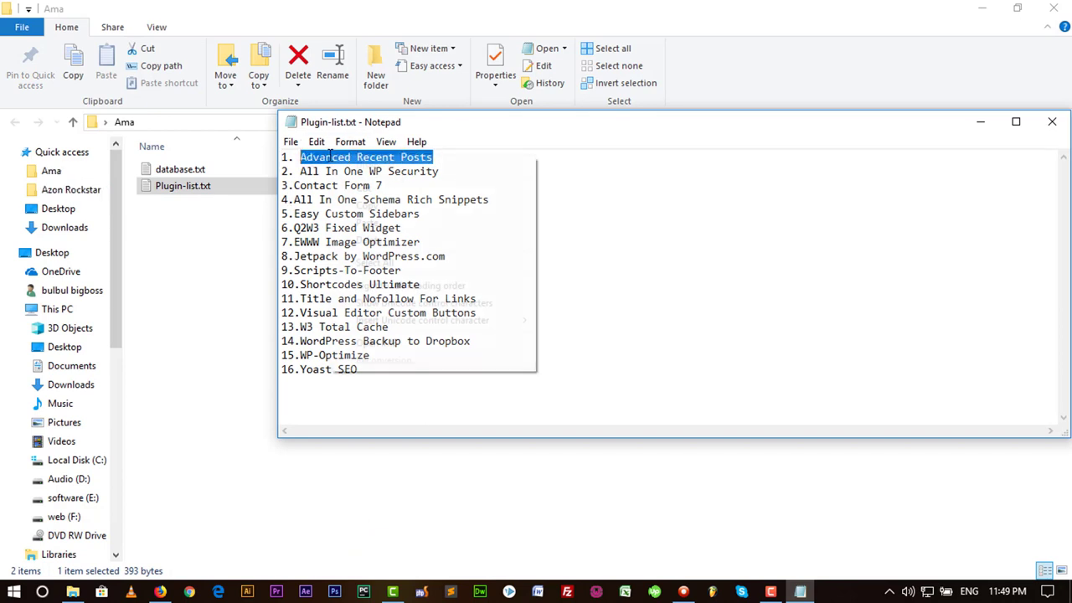
pyautogui.click(367, 206)
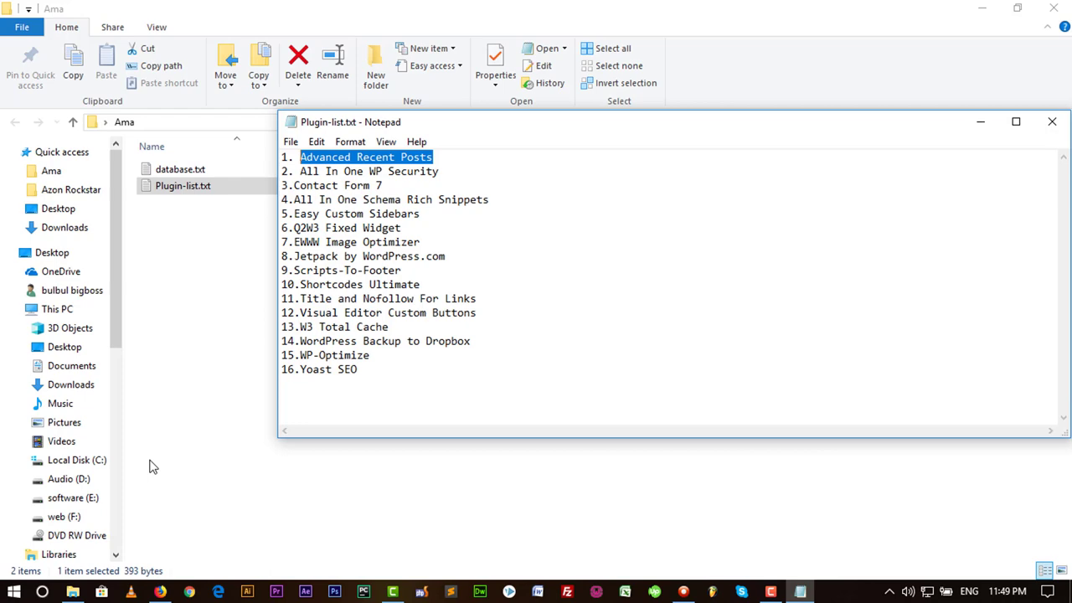
# Search Advanced Recent Posts, then install and activate Recent Posts Widget Extended.
pyautogui.click(159, 592)
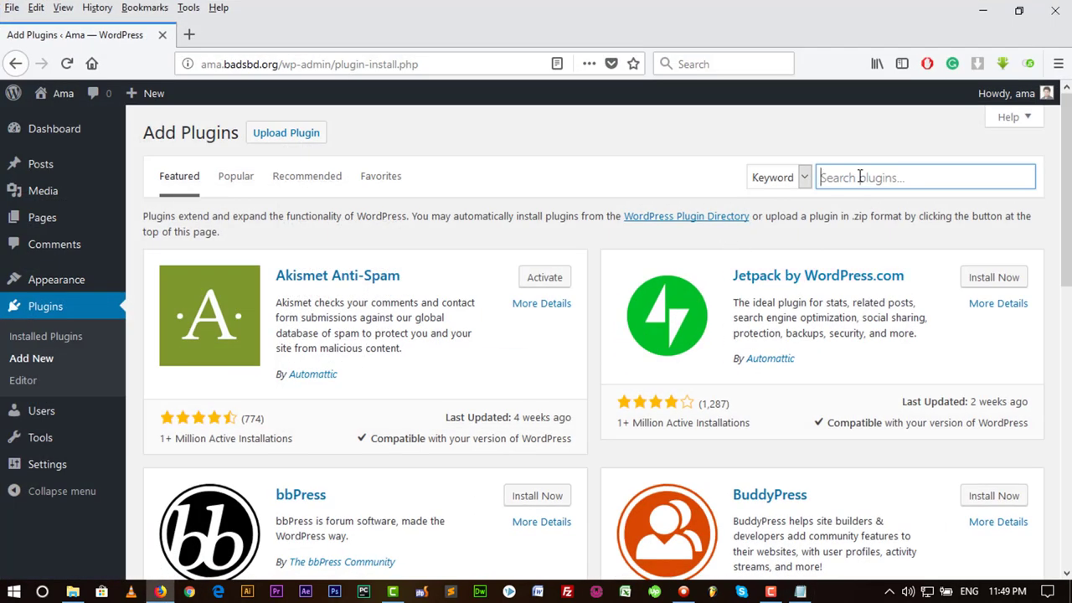
pyautogui.rightClick(822, 177)
pyautogui.click(907, 241)
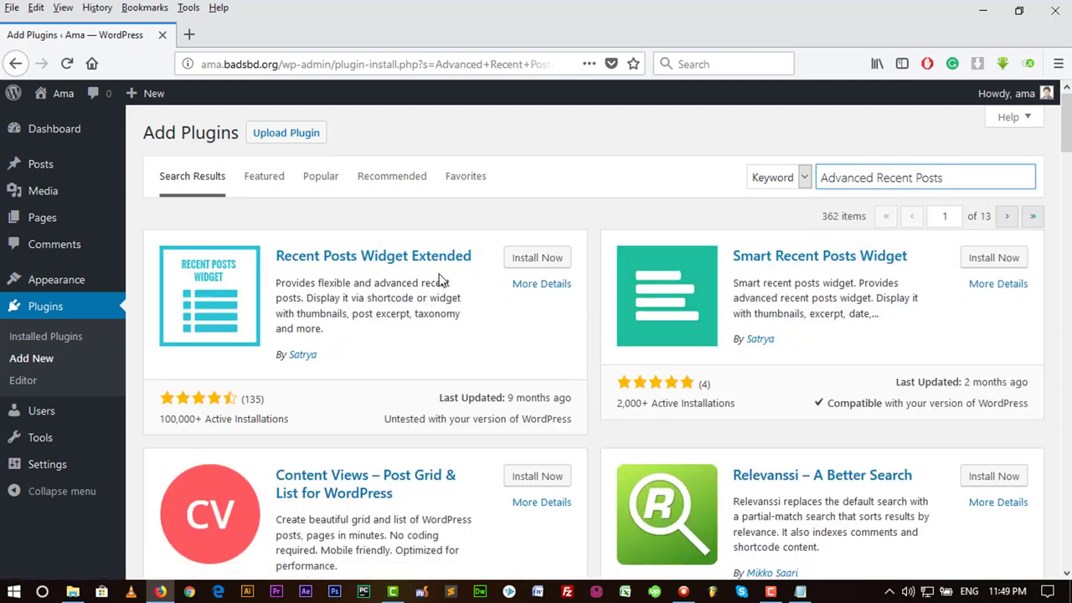
pyautogui.click(539, 263)
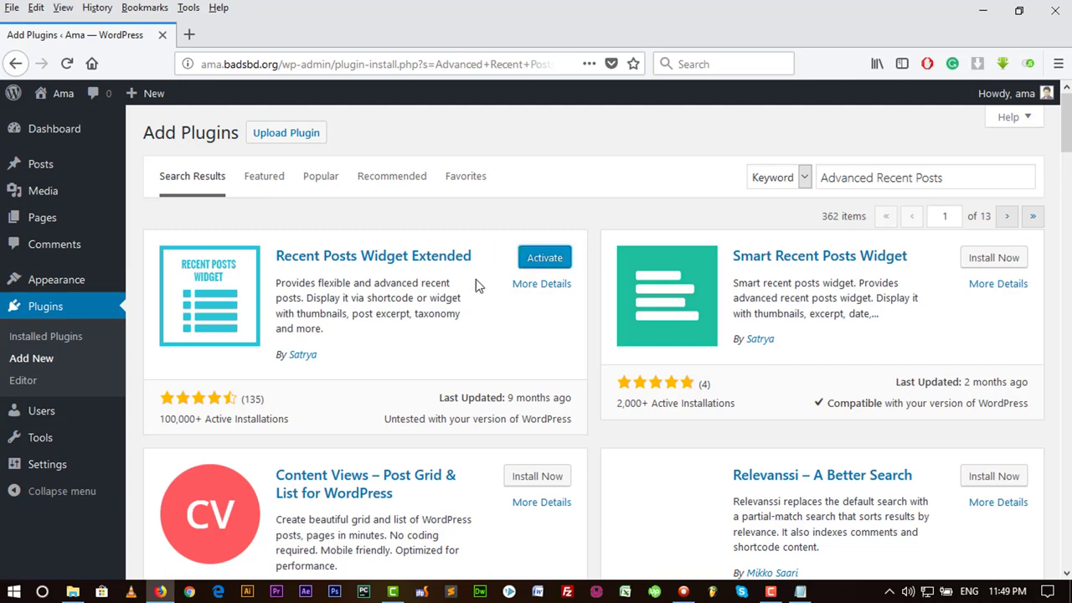
pyautogui.click(543, 258)
# Copy All In One WP Security from the list for the plugins search.
pyautogui.click(800, 593)
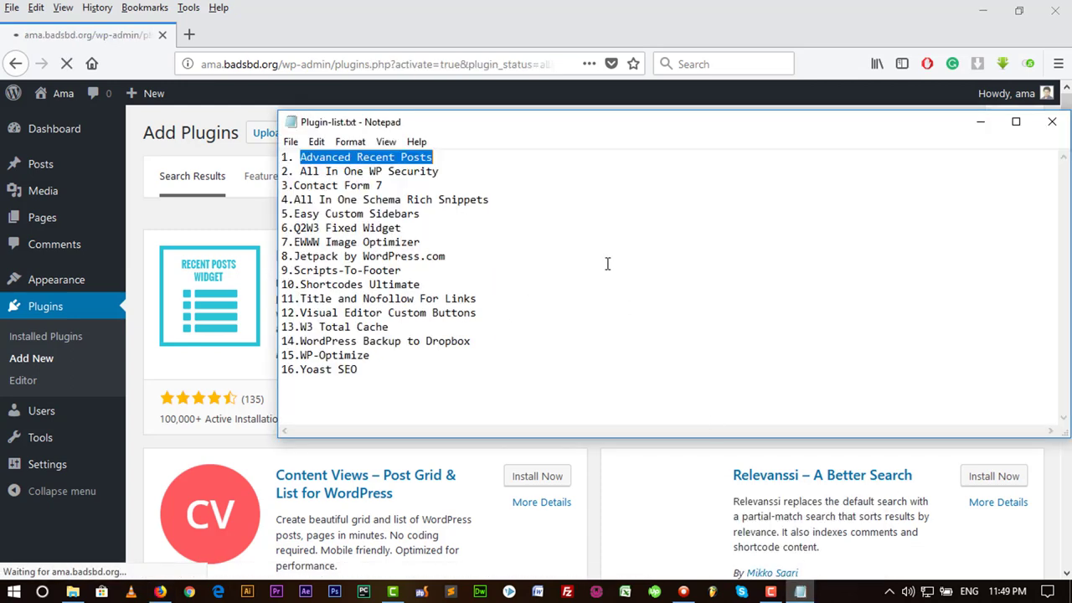
pyautogui.moveTo(439, 170); pyautogui.dragTo(297, 171)
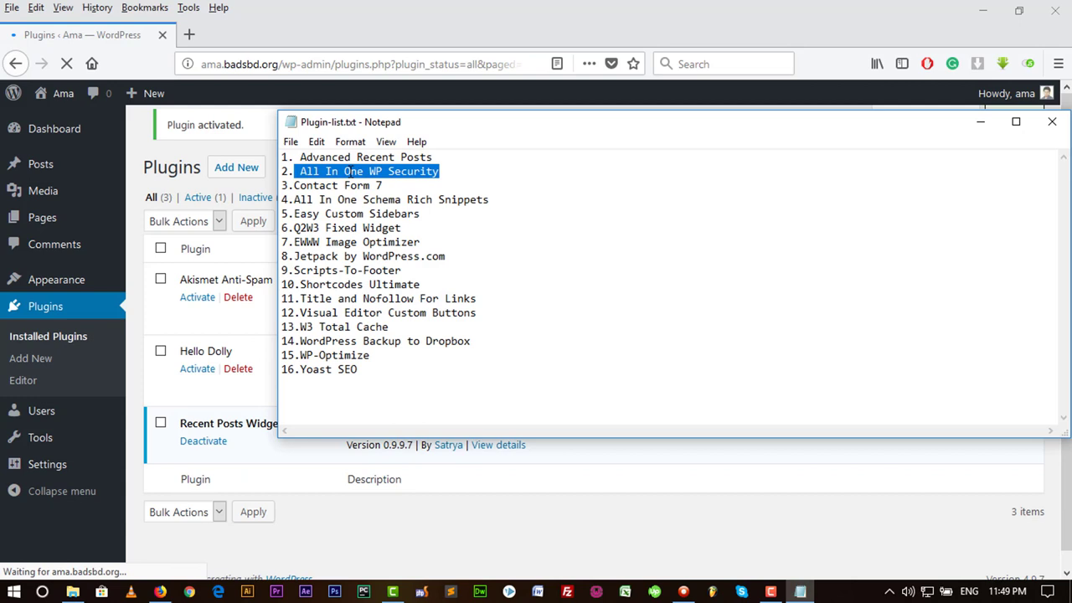
pyautogui.rightClick(351, 166)
pyautogui.click(377, 221)
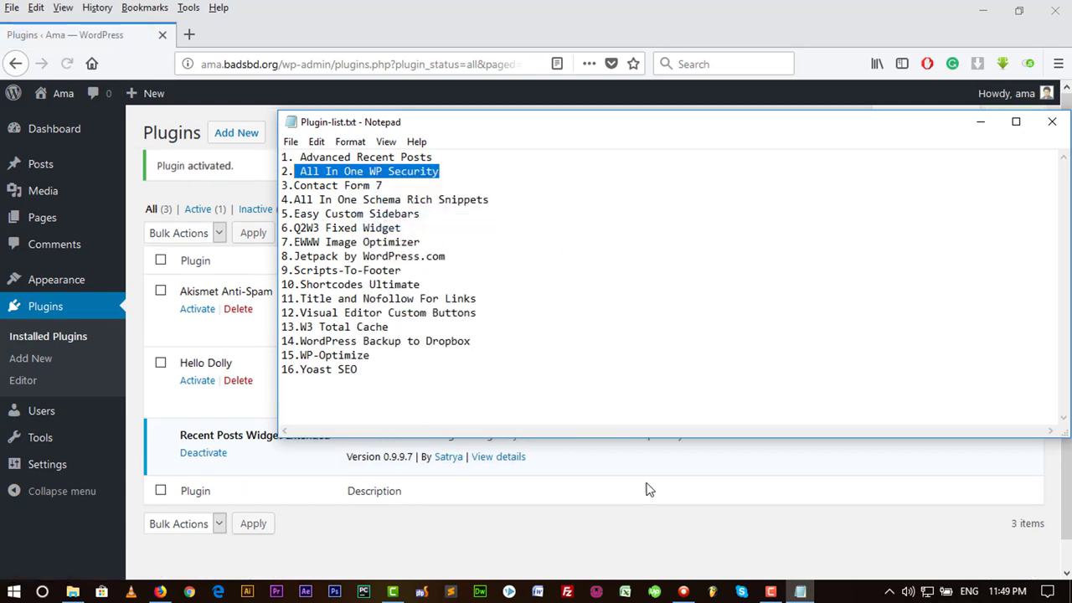
pyautogui.click(660, 549)
pyautogui.click(867, 206)
pyautogui.rightClick(868, 208)
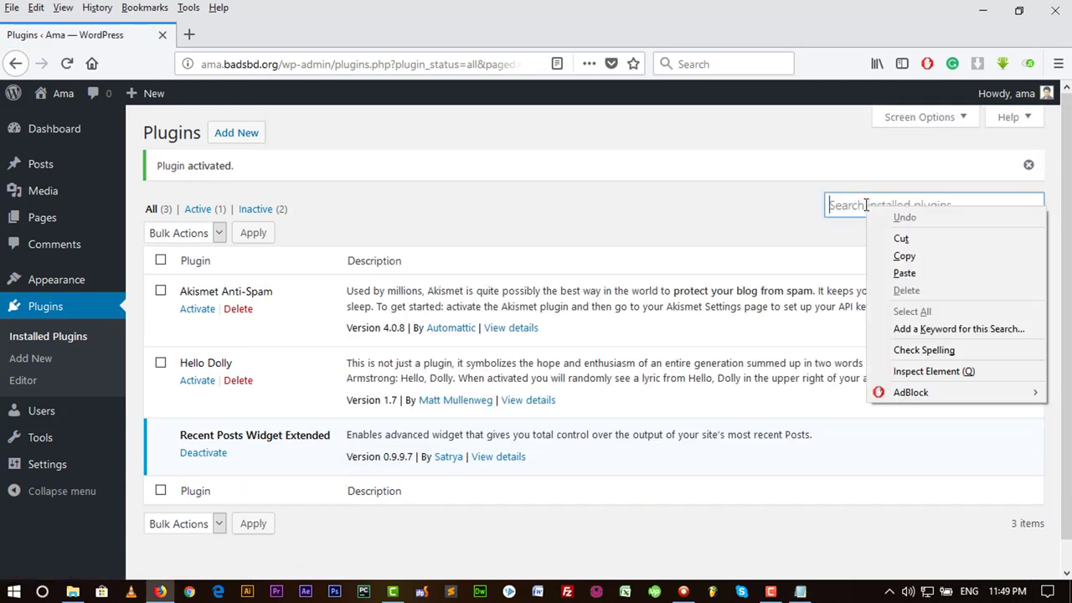
# On Add New, search All In One WP Security and install All In One WP Security & Firewall.
pyautogui.click(254, 147)
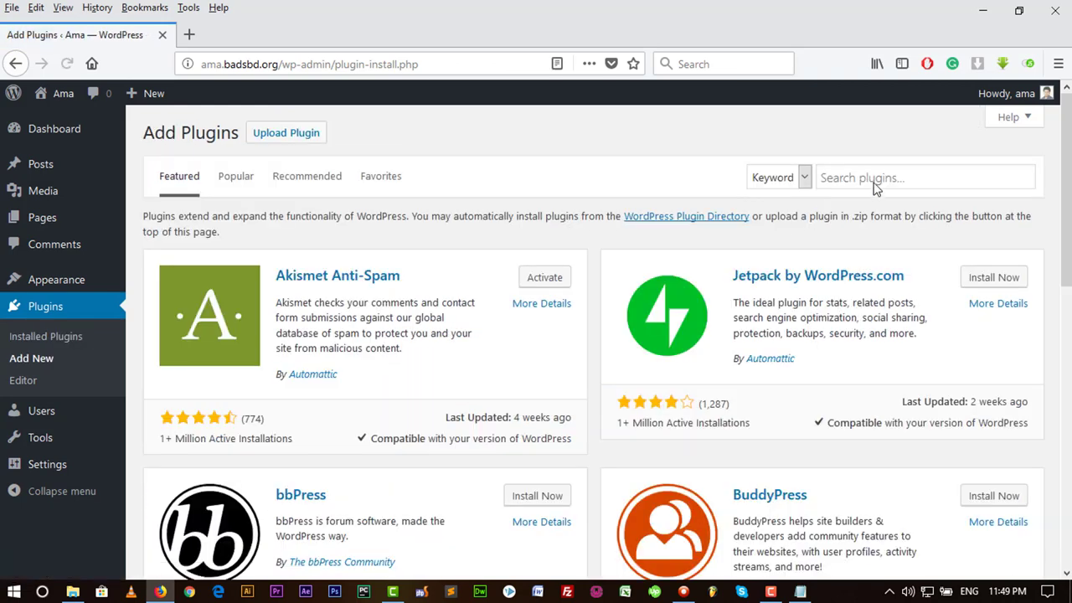
pyautogui.click(871, 177)
pyautogui.rightClick(872, 178)
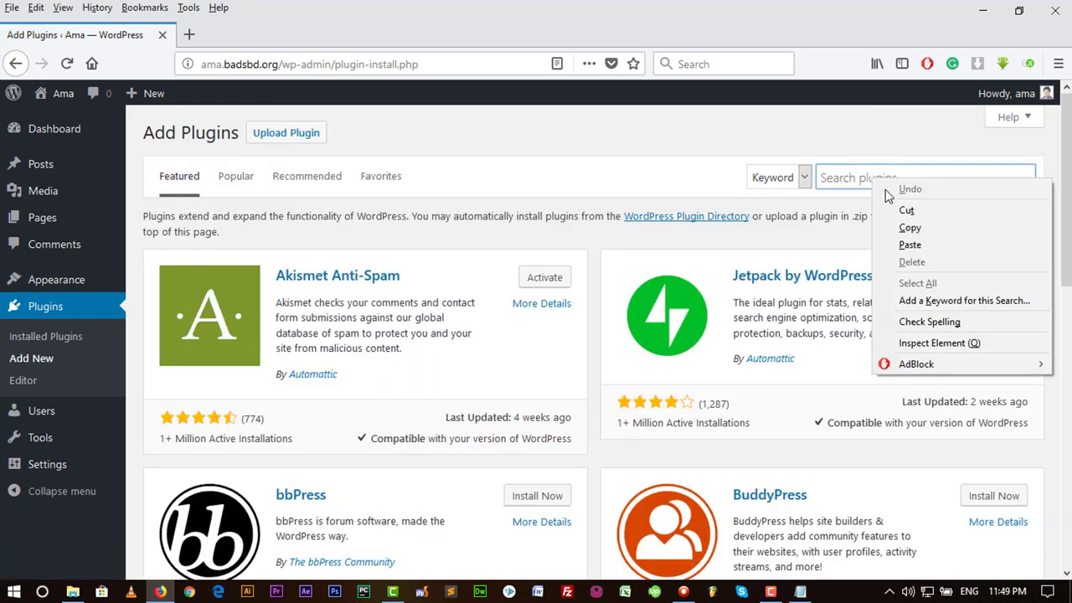
pyautogui.click(909, 244)
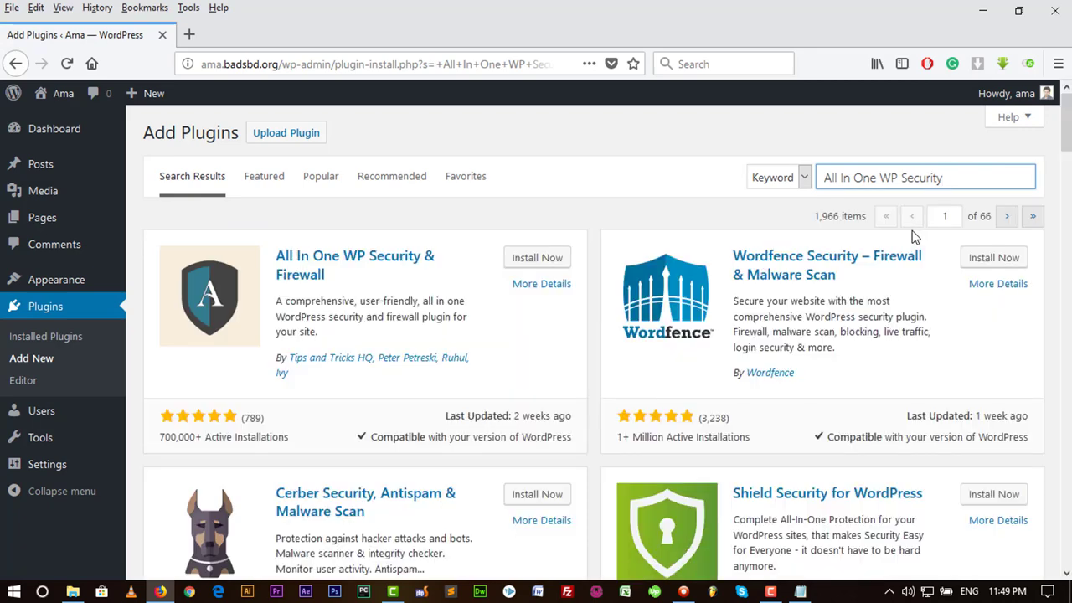
pyautogui.click(537, 259)
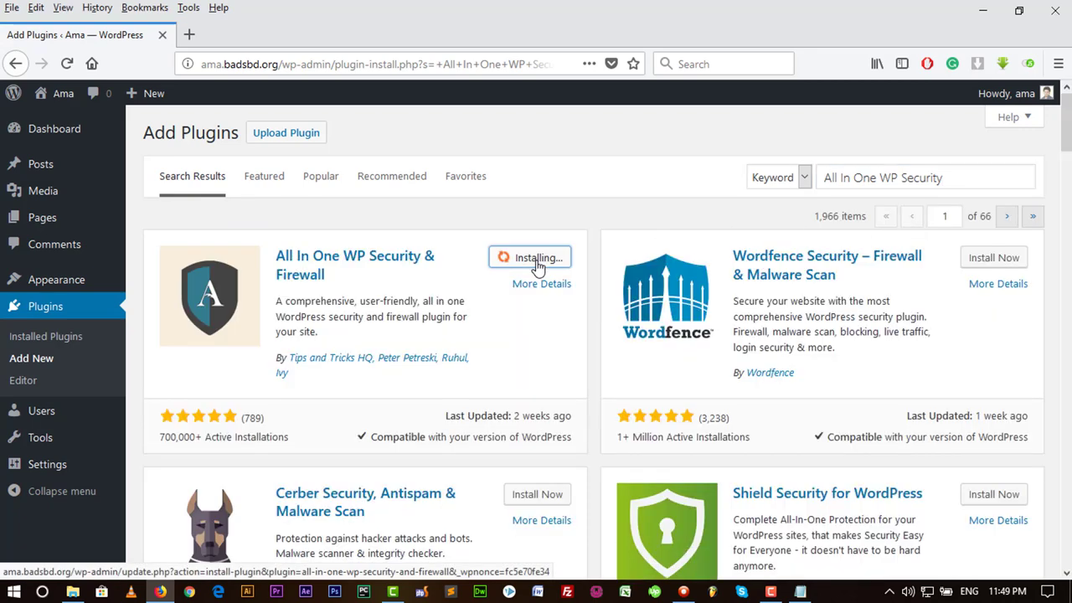
# Copy Contact Form 7 from the list, search it and install it.
pyautogui.click(799, 591)
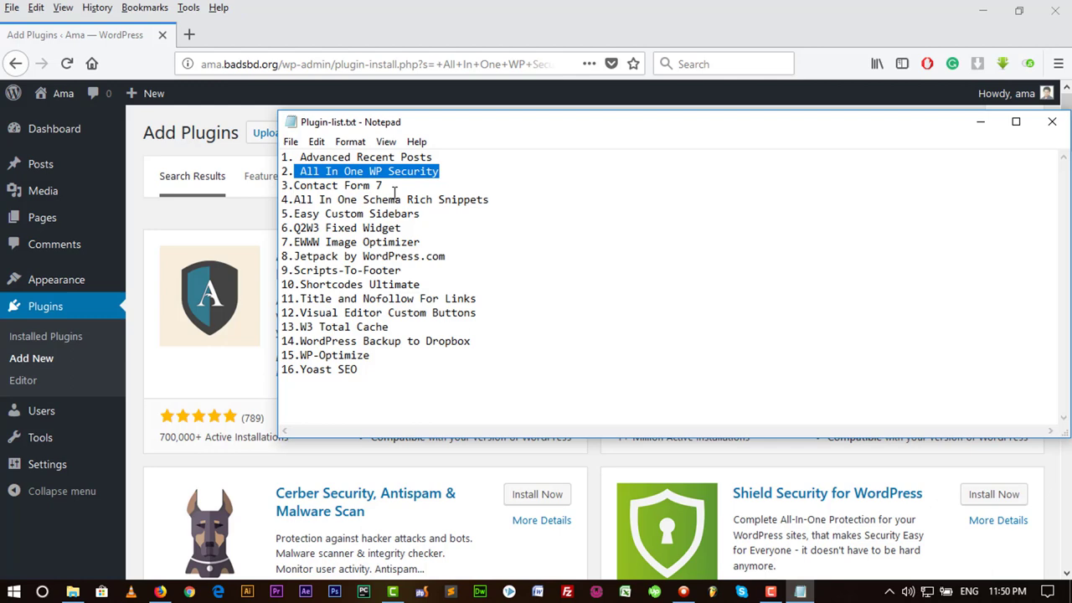
pyautogui.moveTo(384, 185); pyautogui.dragTo(293, 179)
pyautogui.rightClick(329, 183)
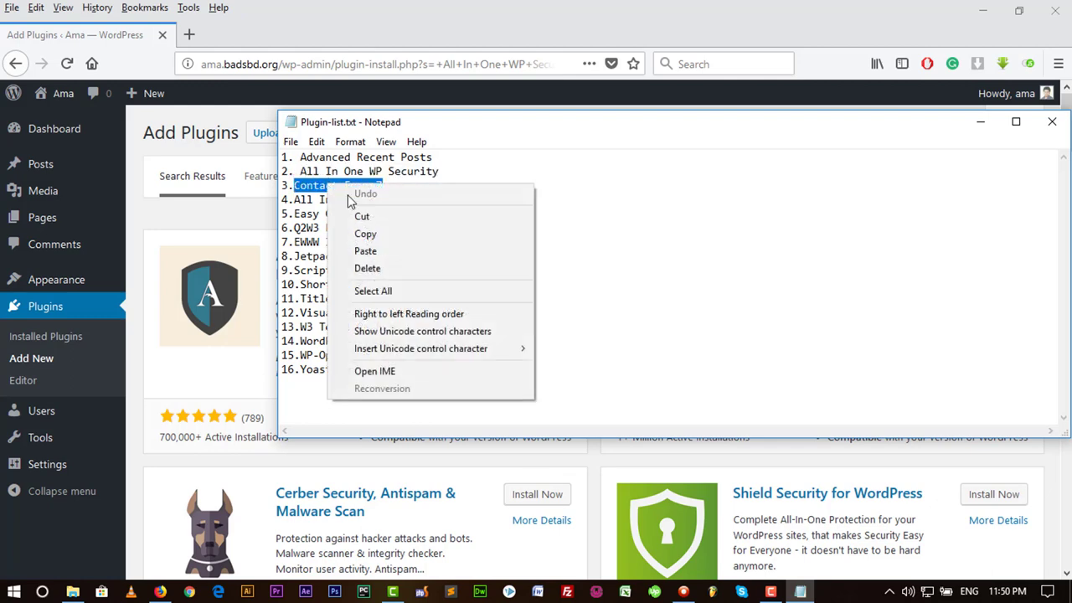
pyautogui.click(359, 234)
pyautogui.click(201, 153)
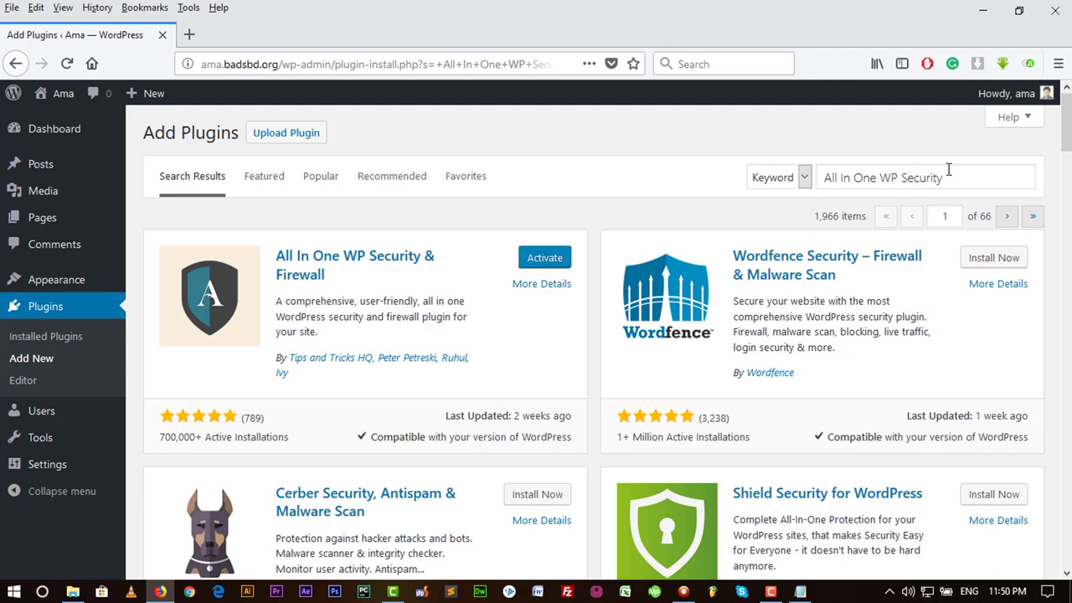
pyautogui.moveTo(949, 170); pyautogui.dragTo(808, 172)
pyautogui.rightClick(854, 174)
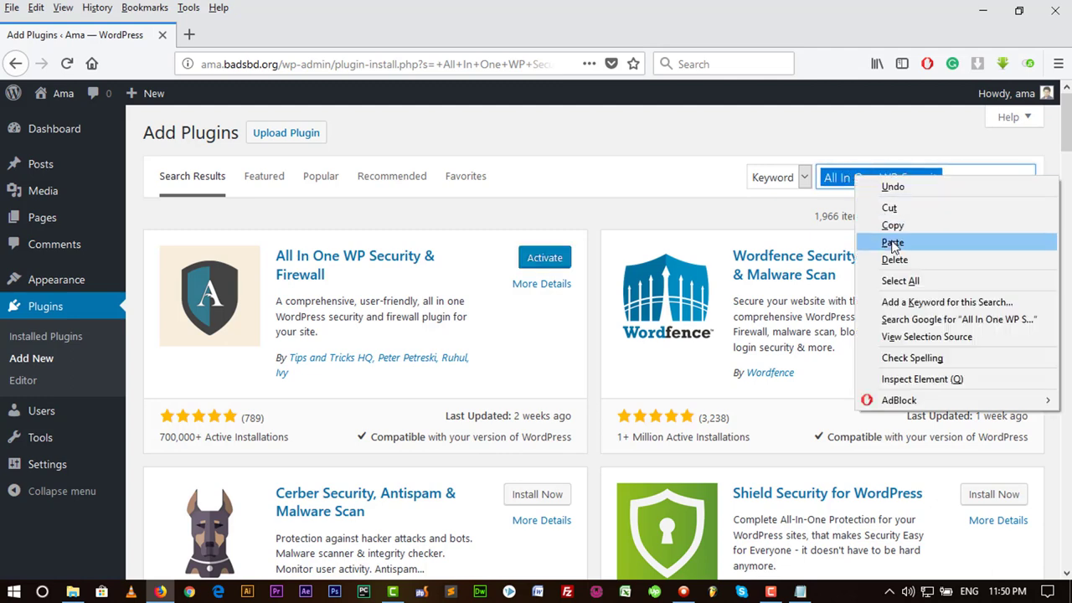
pyautogui.click(888, 238)
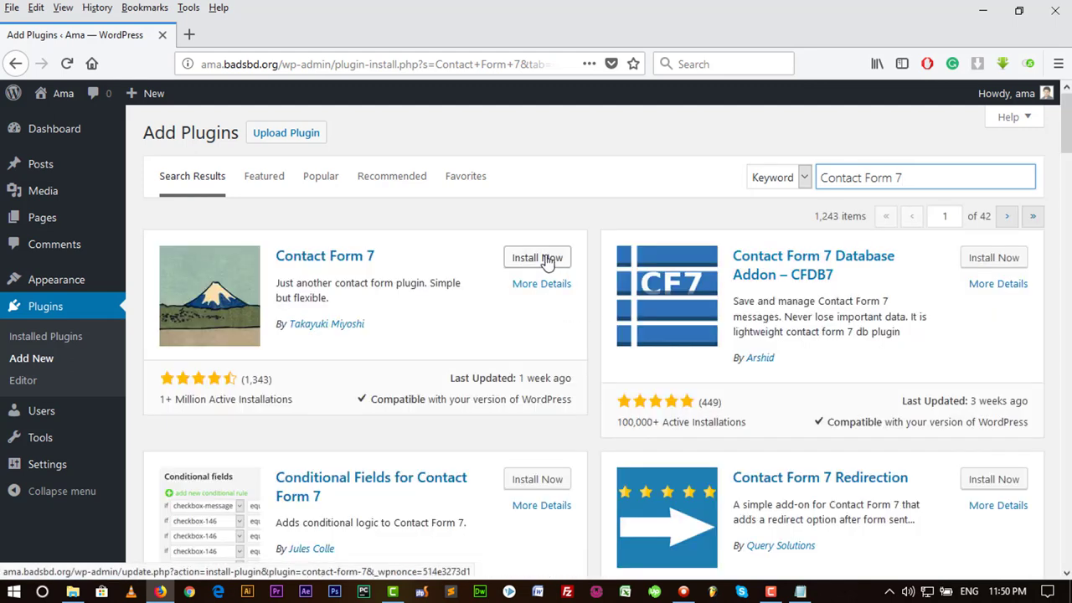
pyautogui.click(543, 258)
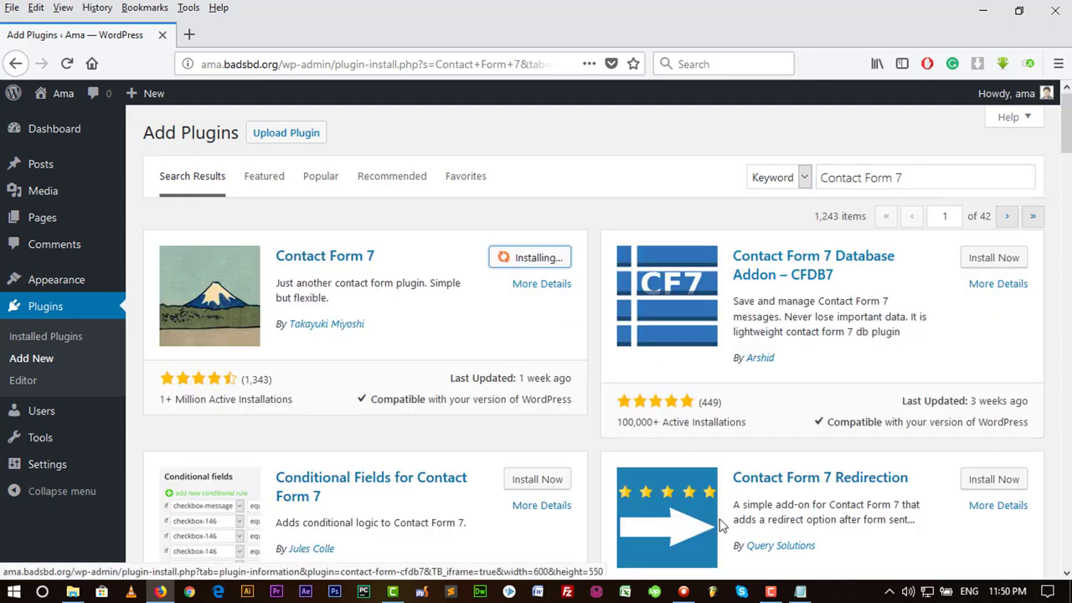
# Copy the fourth name, All In One Schema Rich Snippets, from the list.
pyautogui.click(804, 594)
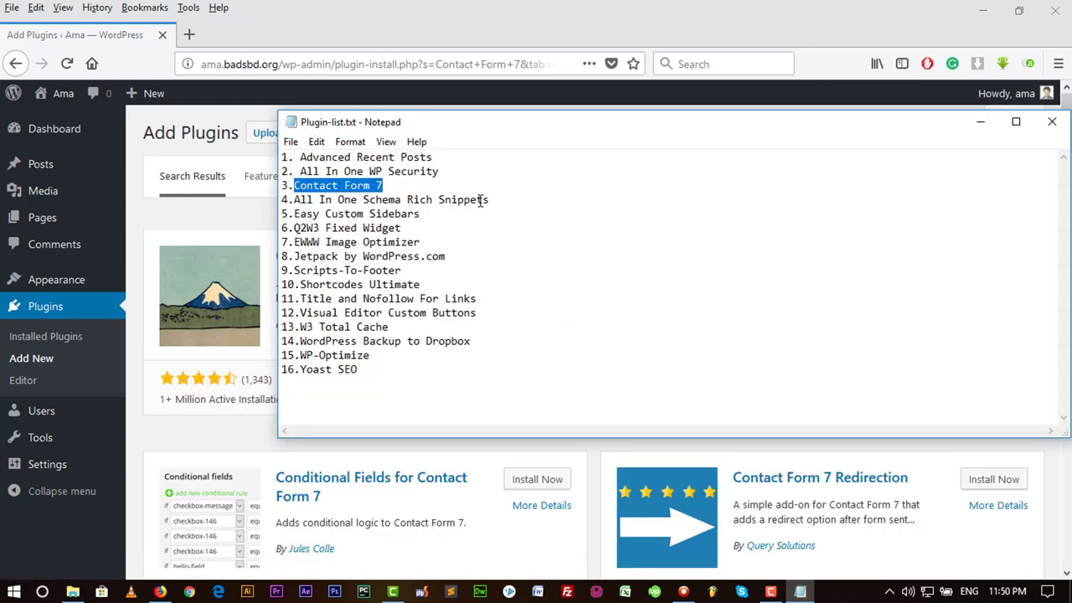
pyautogui.moveTo(490, 199); pyautogui.dragTo(295, 199)
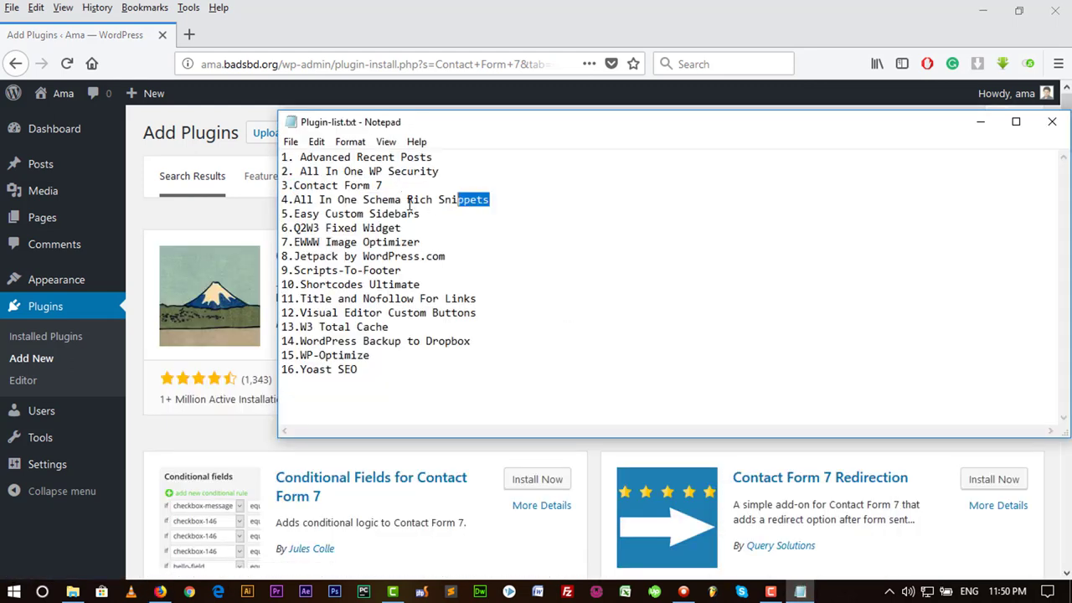
pyautogui.rightClick(314, 195)
pyautogui.click(354, 248)
pyautogui.click(201, 134)
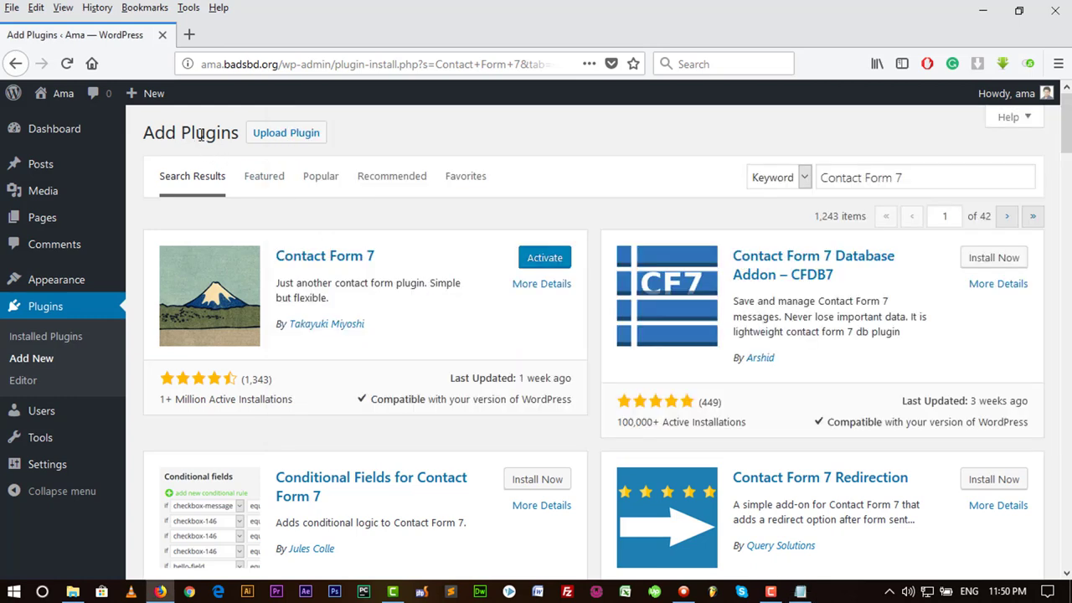
# Search All In One Schema Rich Snippets and install it.
pyautogui.tripleClick(916, 173)
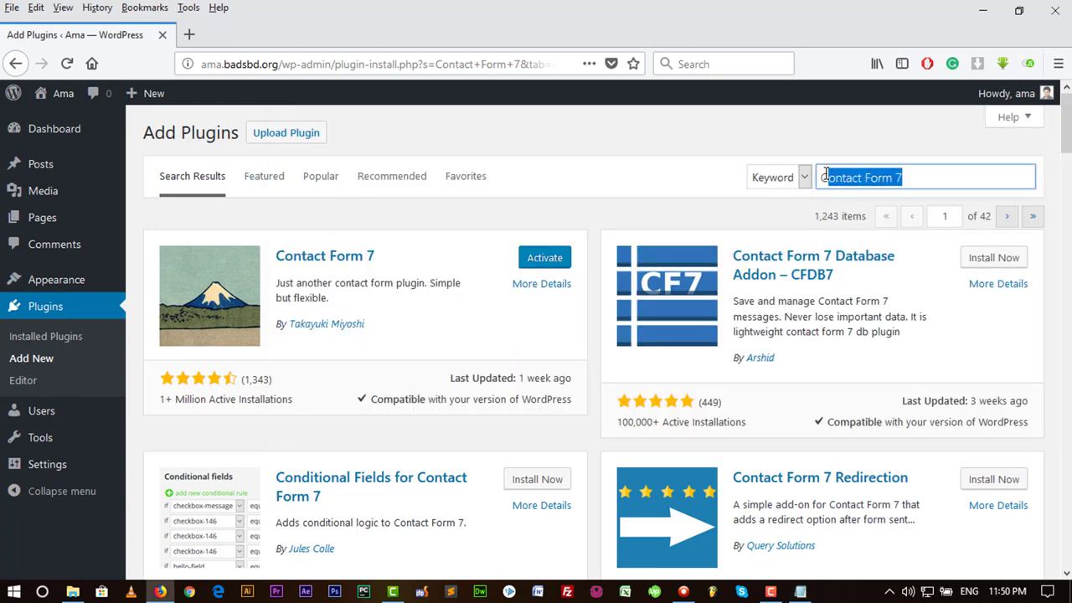
pyautogui.rightClick(846, 177)
pyautogui.click(903, 246)
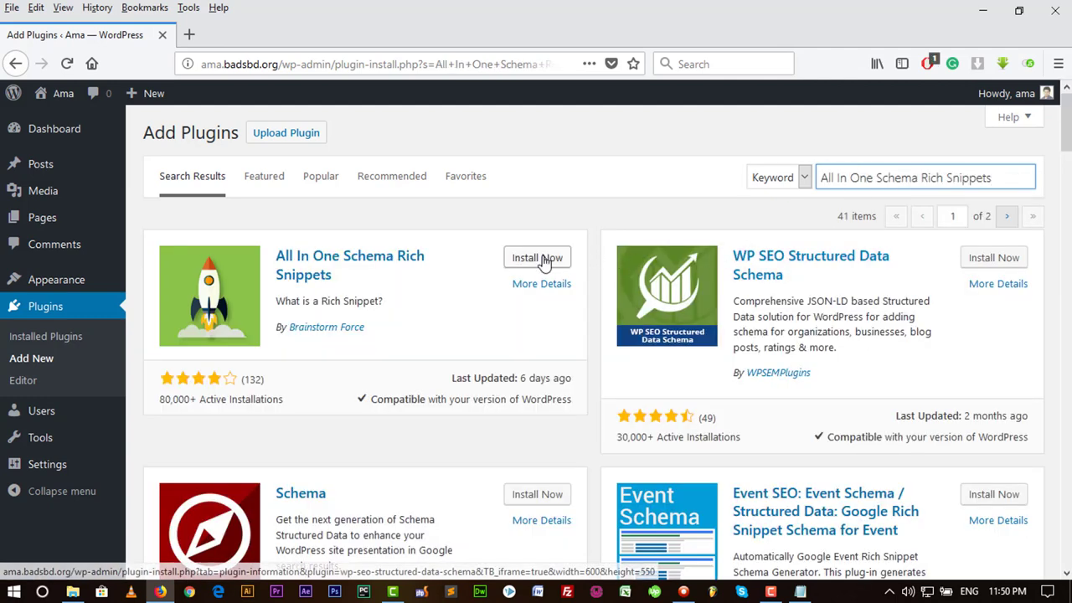
pyautogui.click(543, 258)
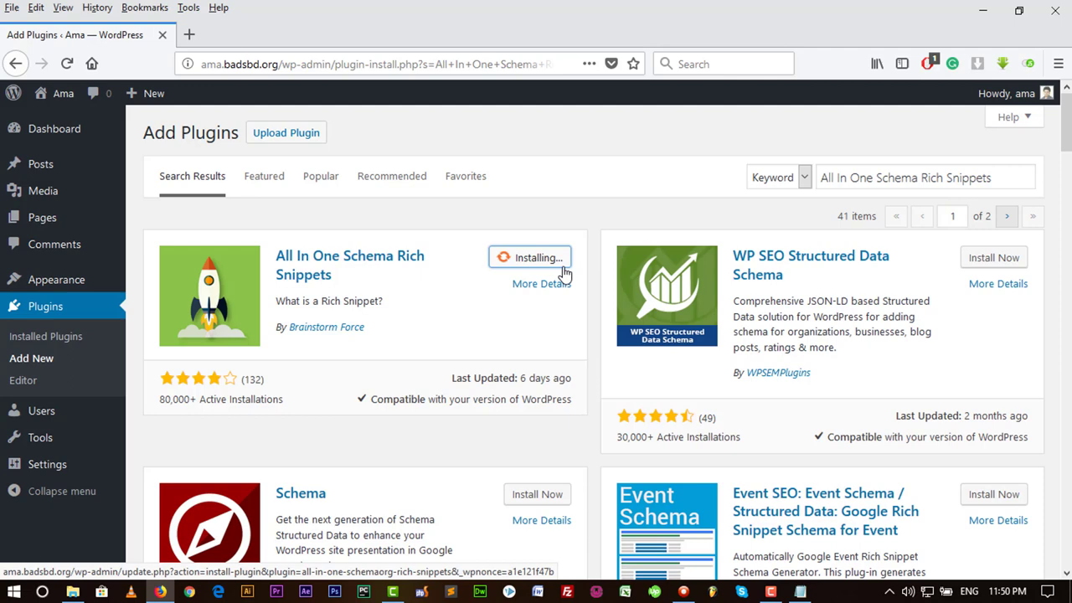
# Search Easy Custom Sidebars and install Custom Sidebars – Dynamic Widget Area Manager.
pyautogui.click(800, 592)
pyautogui.moveTo(445, 219); pyautogui.dragTo(294, 213)
pyautogui.rightClick(355, 206)
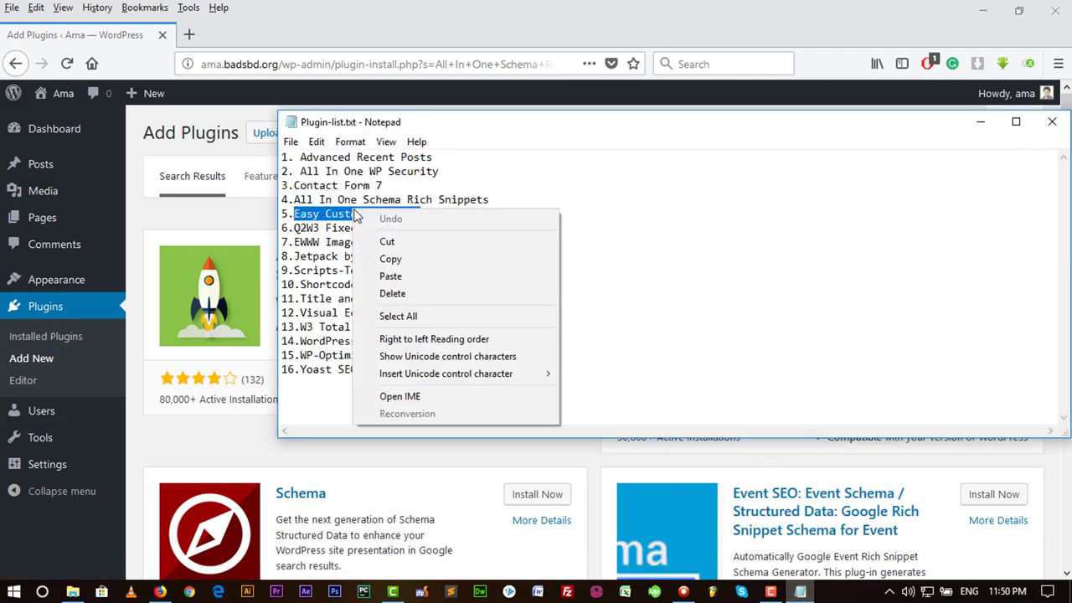
pyautogui.click(385, 260)
pyautogui.click(201, 141)
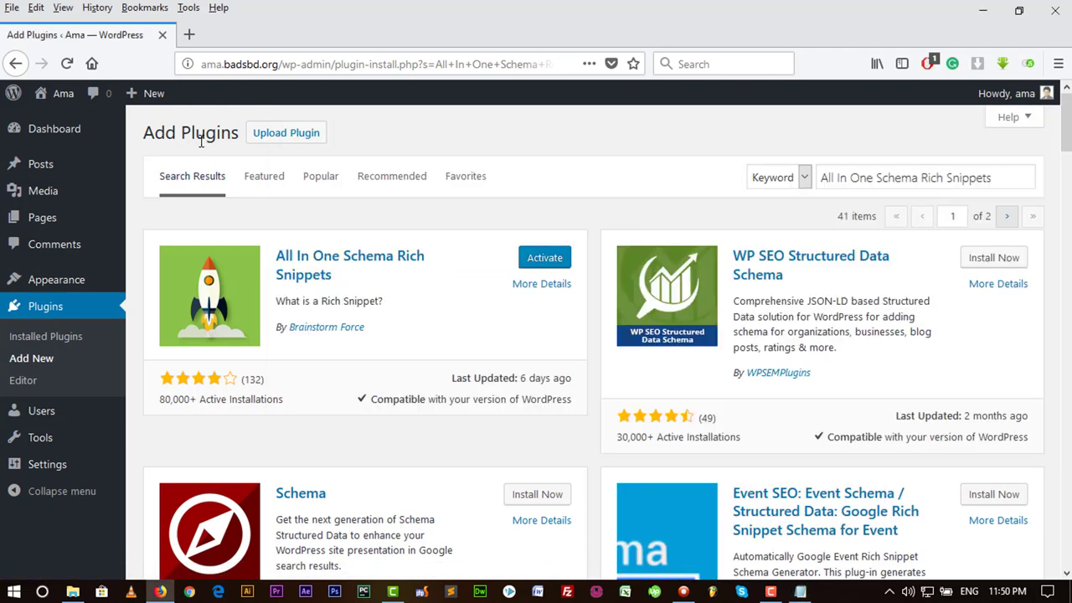
pyautogui.tripleClick(867, 174)
pyautogui.rightClick(867, 173)
pyautogui.click(906, 240)
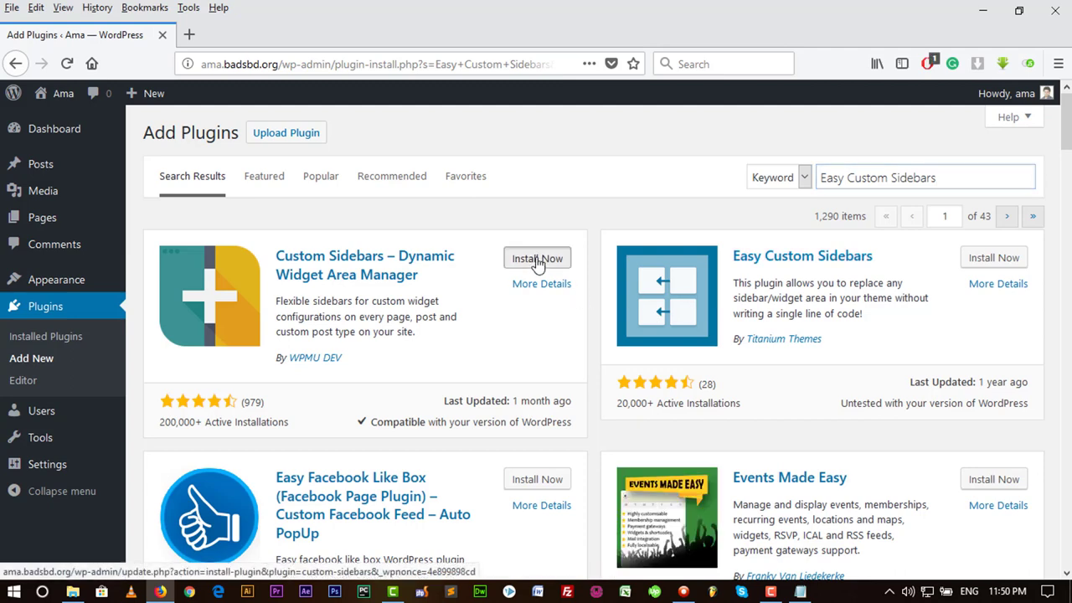
pyautogui.click(536, 257)
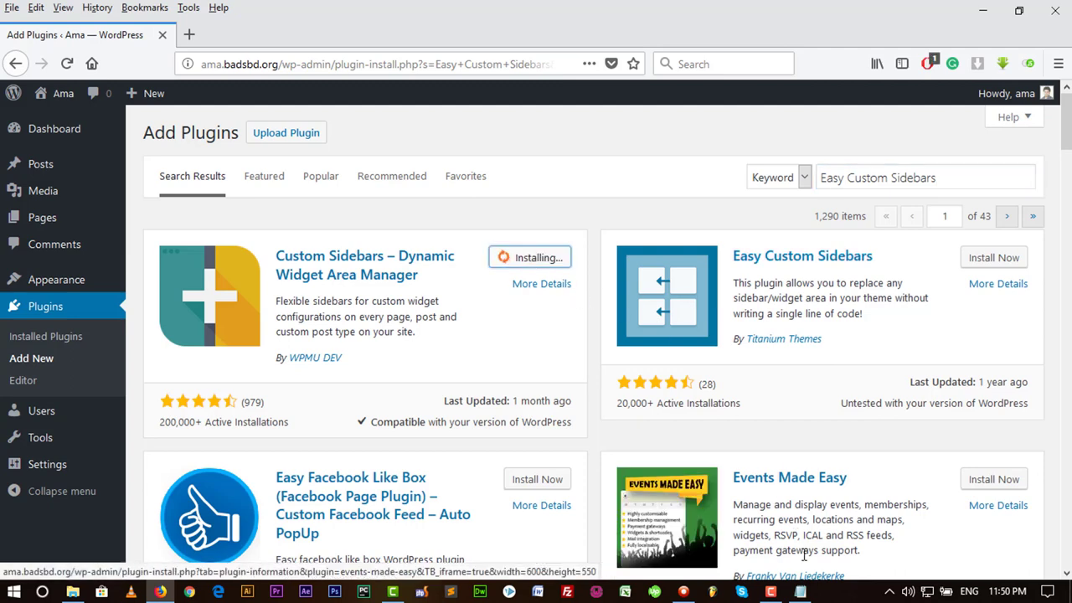
# Copy Q2W3 Fixed Widget from the list and select the old search text.
pyautogui.click(800, 591)
pyautogui.moveTo(422, 230); pyautogui.dragTo(294, 228)
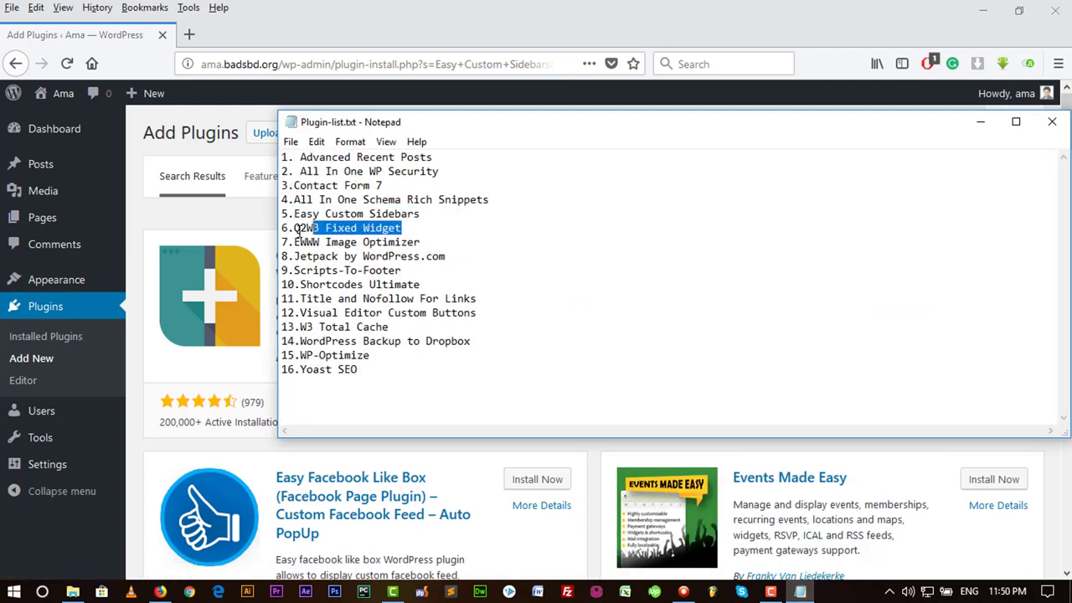
pyautogui.rightClick(357, 224)
pyautogui.click(400, 278)
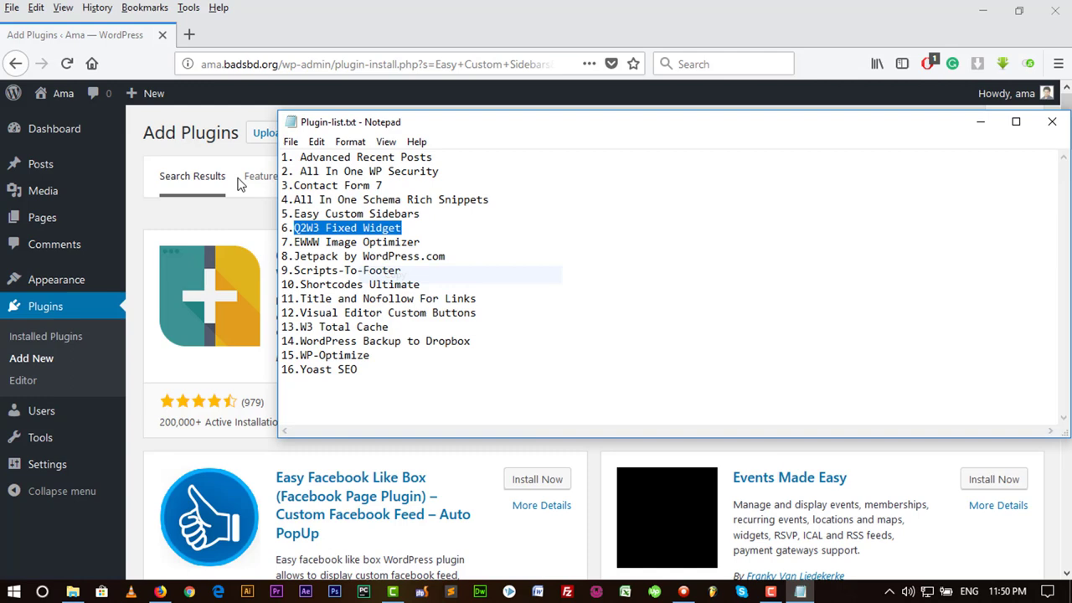
pyautogui.click(222, 159)
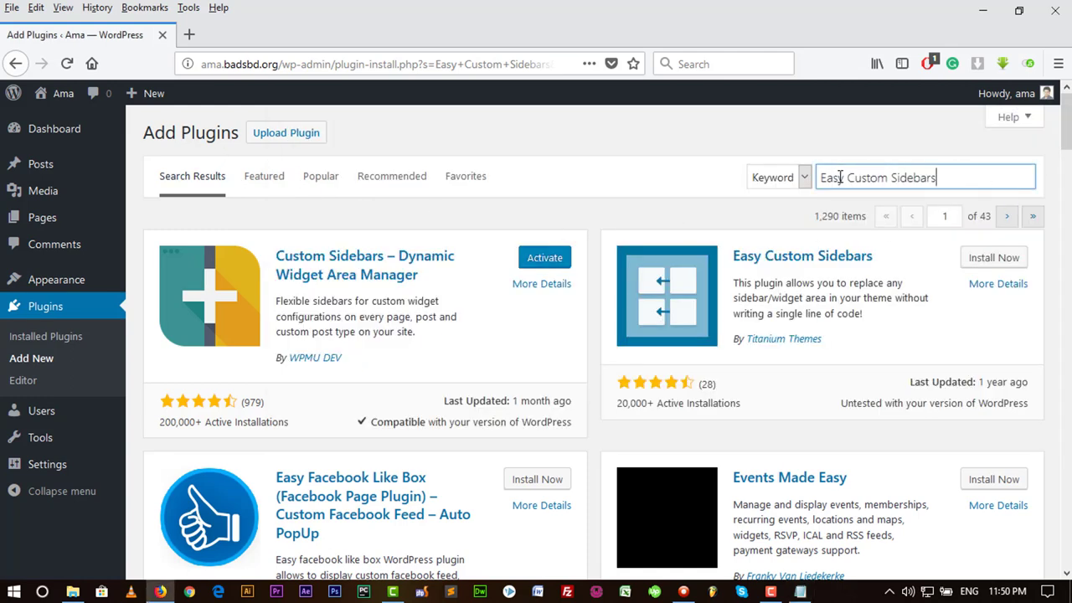
pyautogui.moveTo(967, 176)
pyautogui.mouseDown()
pyautogui.moveTo(839, 178)
pyautogui.moveTo(970, 178)
pyautogui.mouseUp()
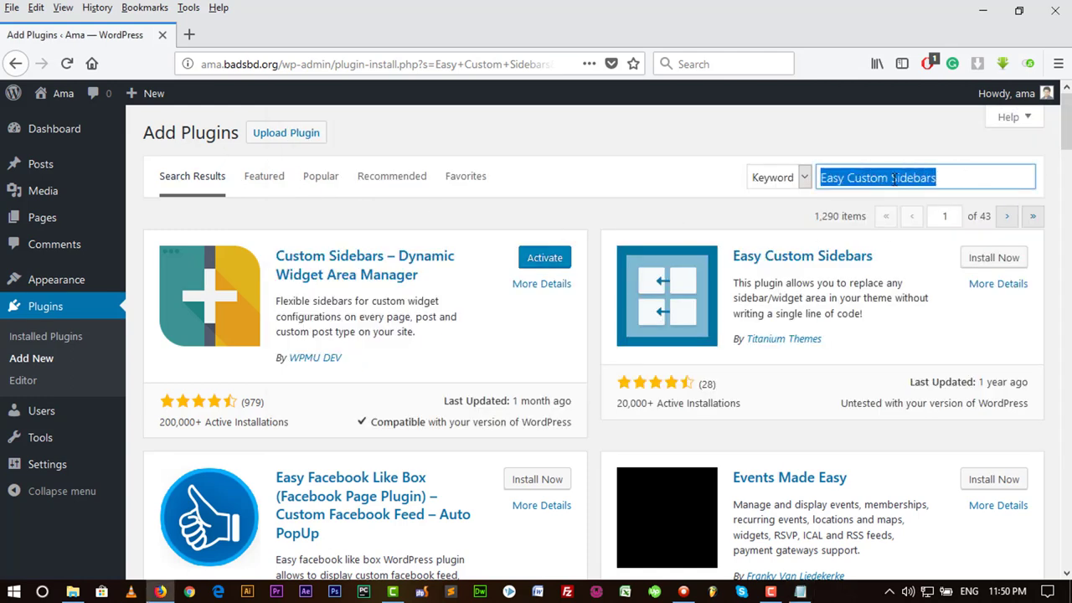
# Search Q2W3 Fixed Widget and install it.
pyautogui.rightClick(970, 178)
pyautogui.click(925, 245)
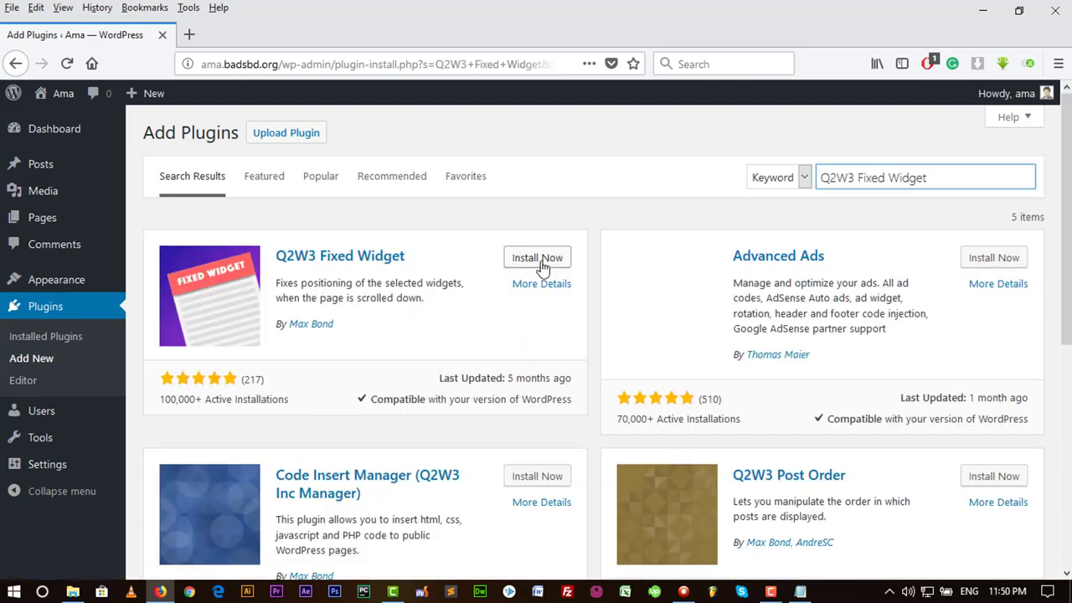
pyautogui.click(537, 258)
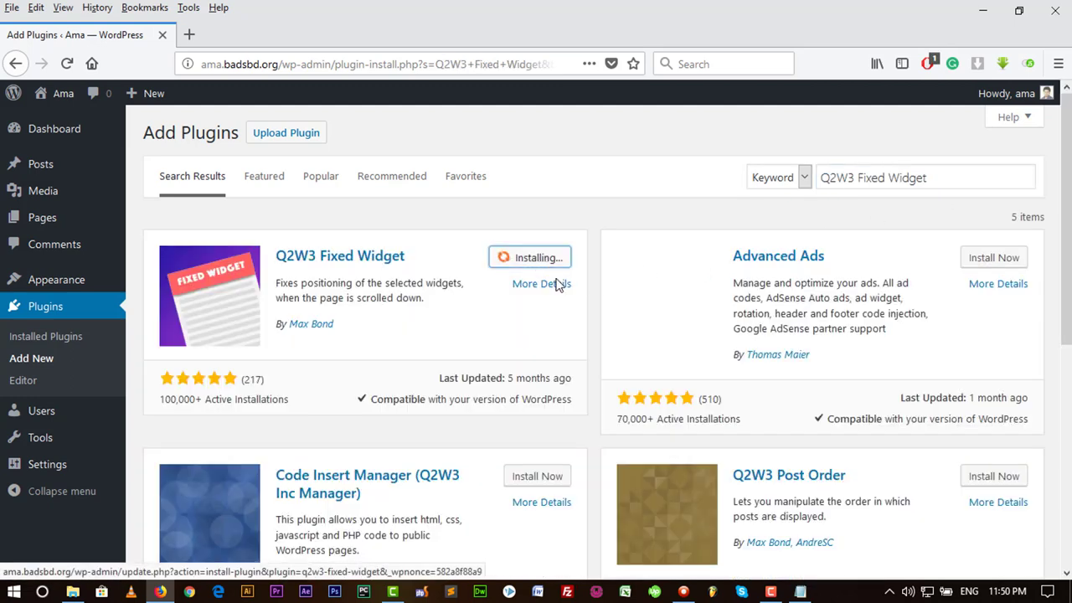
# Copy EWWW Image Optimizer from the list, search it and install it.
pyautogui.click(800, 591)
pyautogui.moveTo(419, 242); pyautogui.dragTo(295, 242)
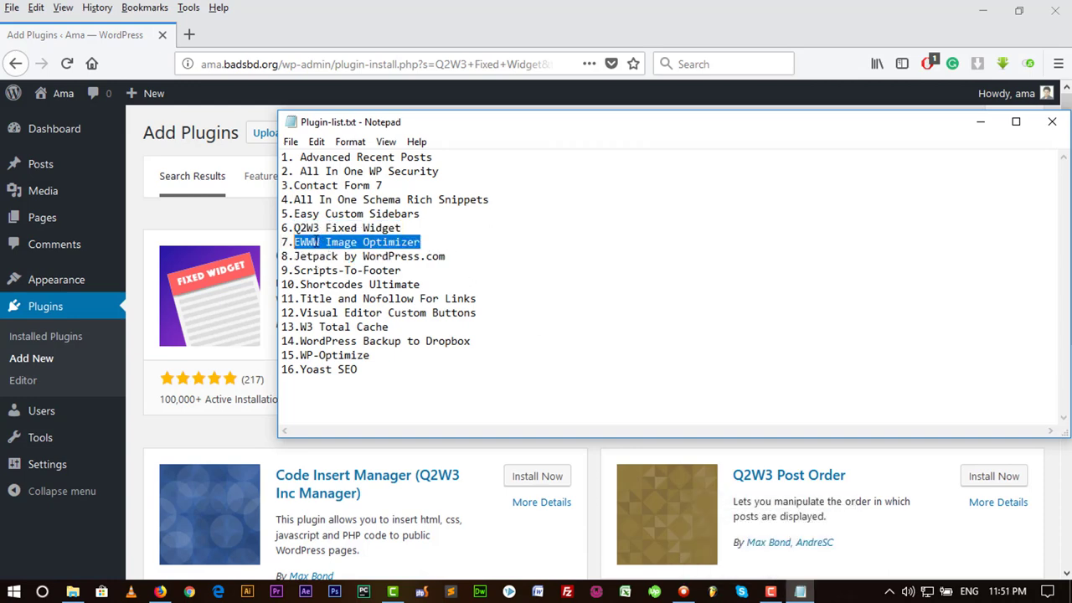
pyautogui.rightClick(319, 242)
pyautogui.click(359, 290)
pyautogui.click(258, 156)
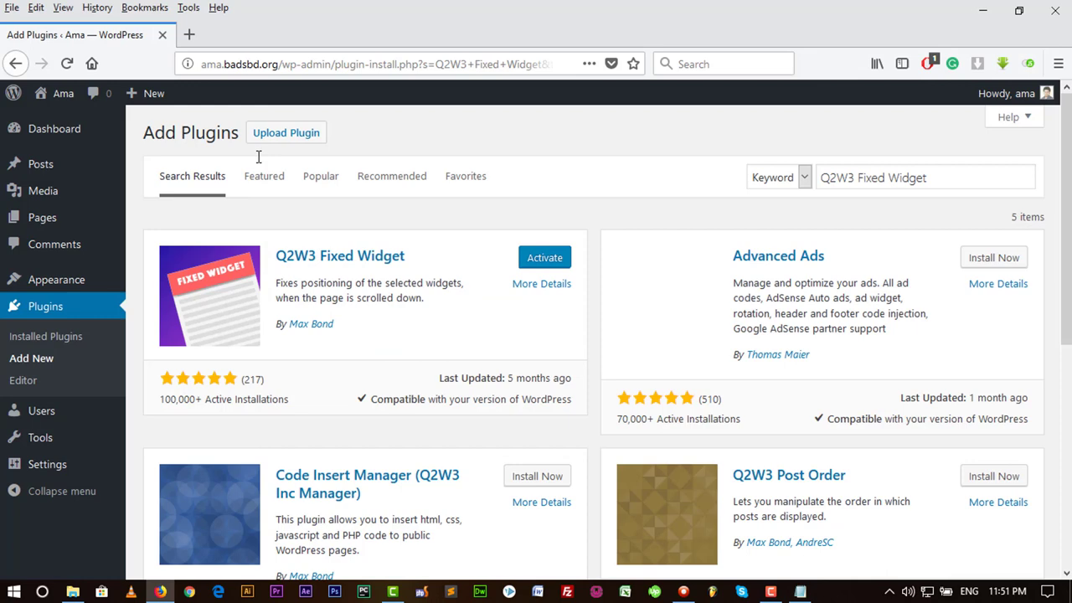
pyautogui.tripleClick(892, 180)
pyautogui.rightClick(889, 180)
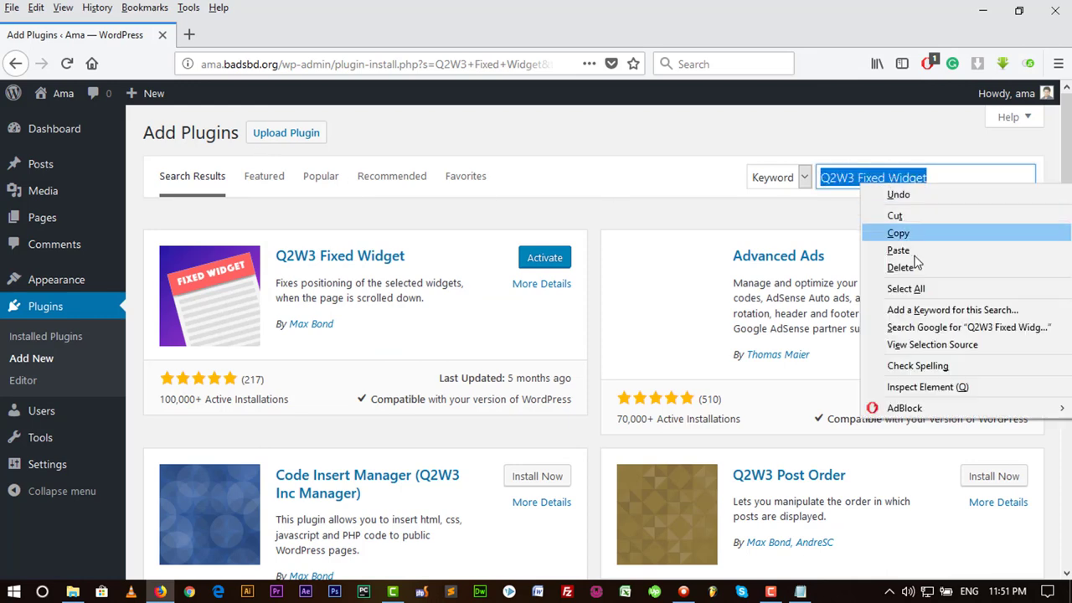
pyautogui.click(916, 260)
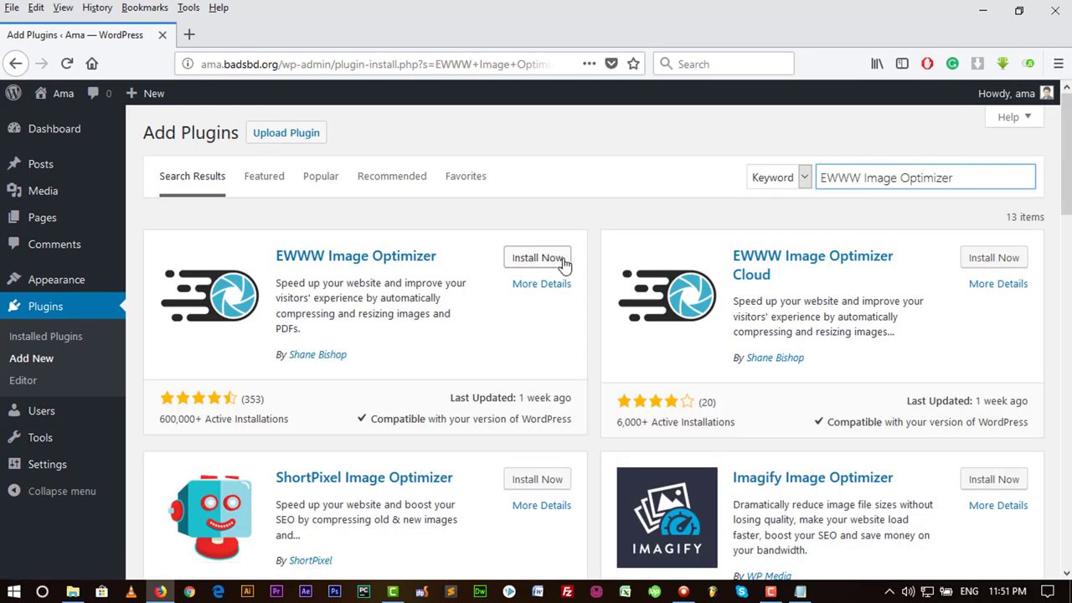
pyautogui.click(549, 260)
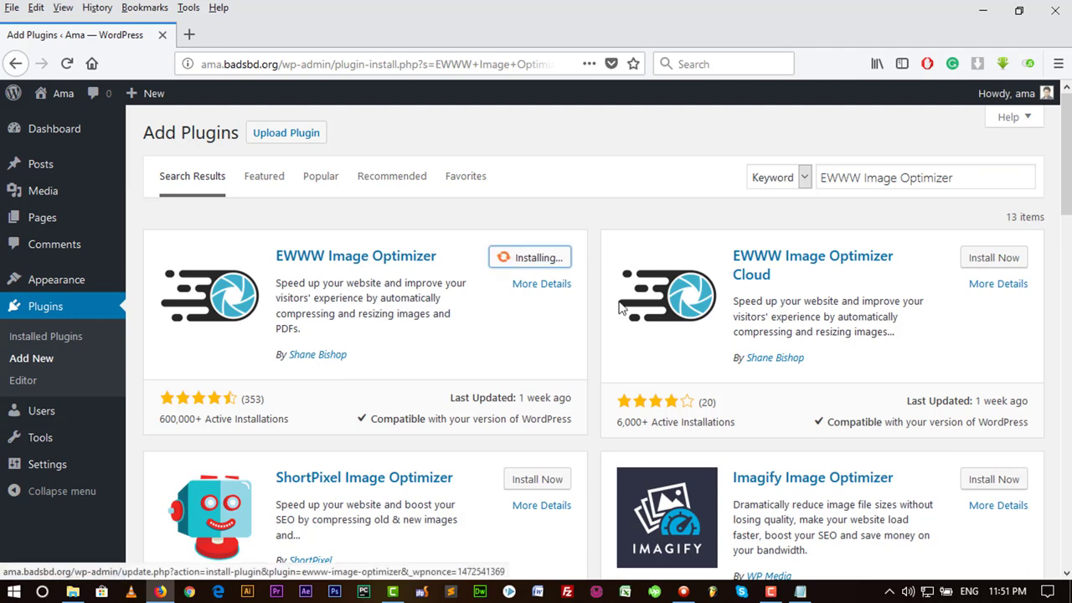
# Copy Jetpack by WordPress.com from the list and search for it.
pyautogui.click(800, 591)
pyautogui.moveTo(462, 257); pyautogui.dragTo(294, 256)
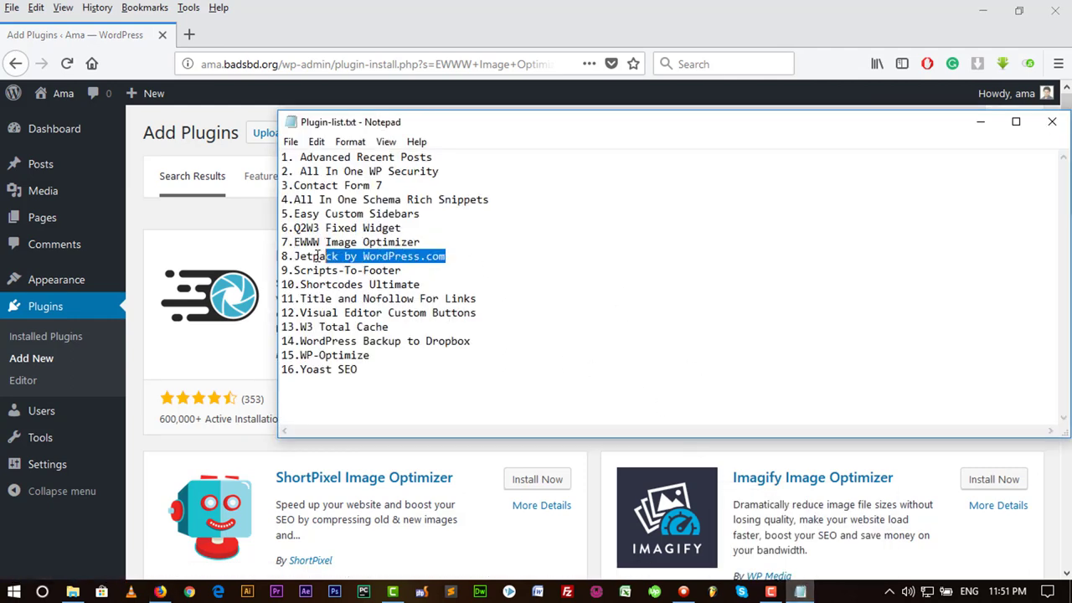
pyautogui.rightClick(353, 252)
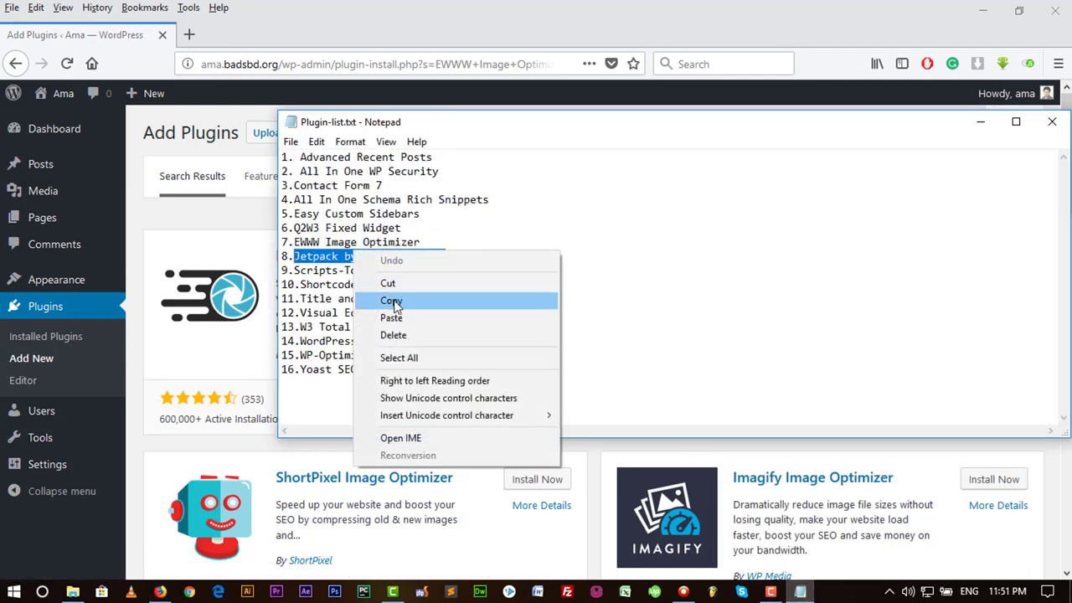
pyautogui.click(394, 303)
pyautogui.click(188, 143)
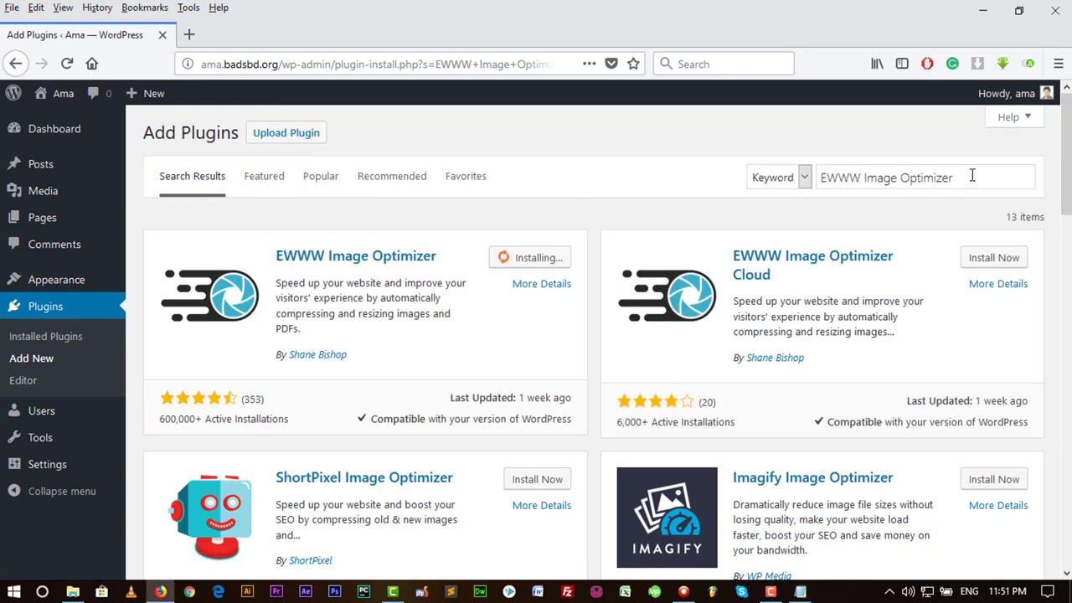
pyautogui.moveTo(972, 175); pyautogui.dragTo(817, 173)
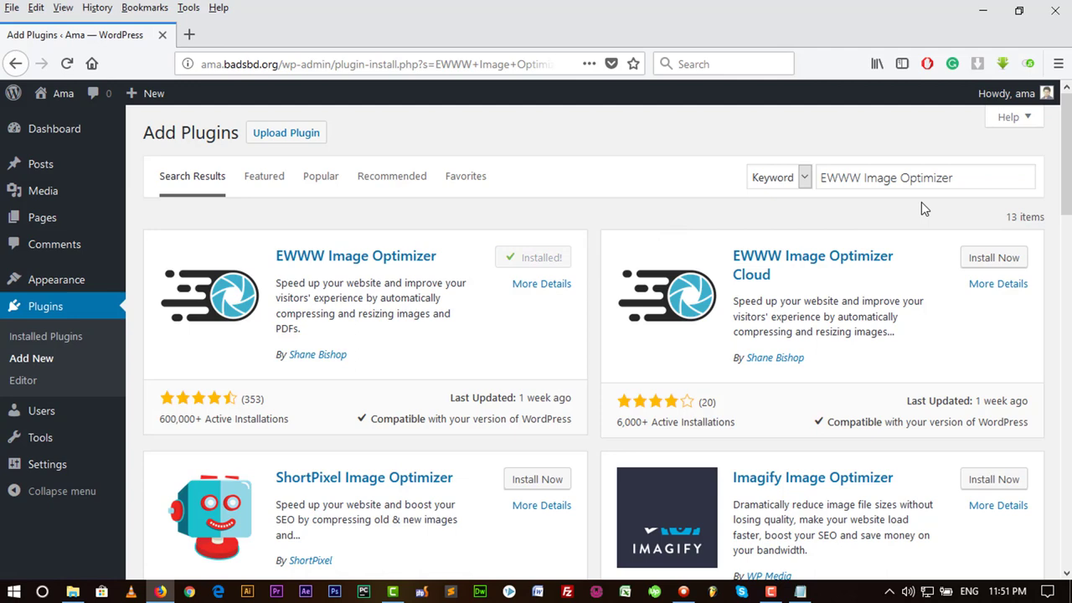
pyautogui.moveTo(953, 177); pyautogui.dragTo(819, 178)
pyautogui.rightClick(916, 176)
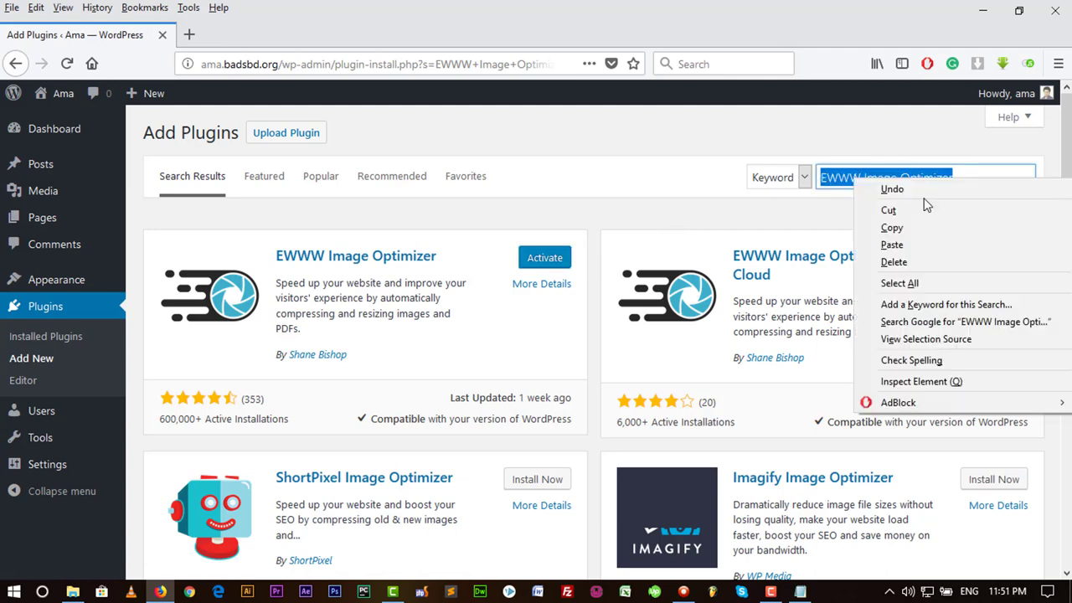
pyautogui.click(924, 246)
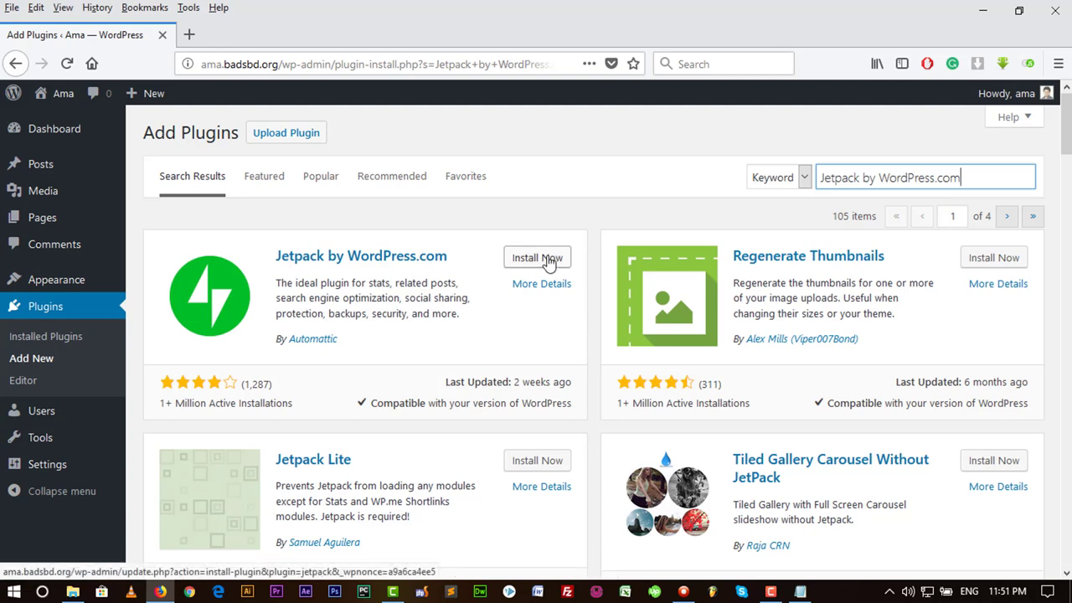
# Install Jetpack by WordPress.com and copy Scripts-To-Footer from the list.
pyautogui.click(550, 261)
pyautogui.click(802, 591)
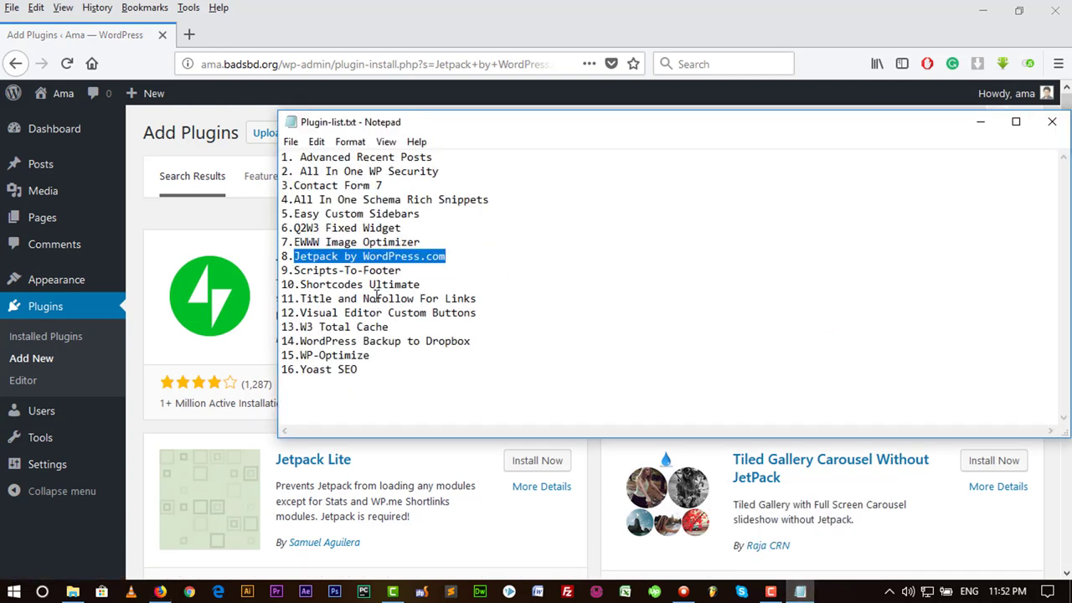
pyautogui.moveTo(406, 270); pyautogui.dragTo(293, 270)
pyautogui.rightClick(318, 272)
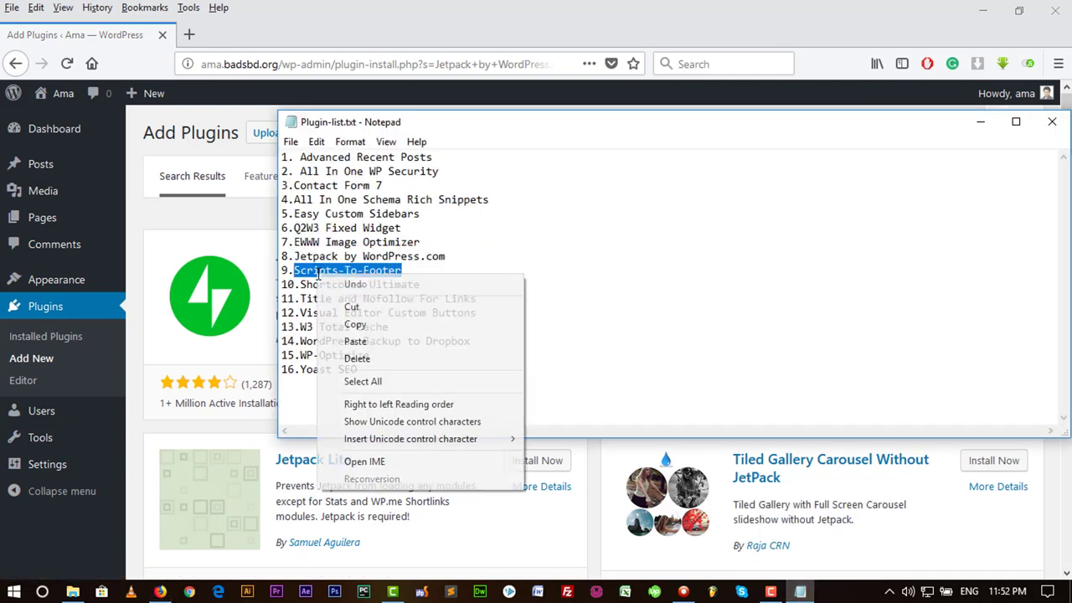
pyautogui.click(356, 325)
pyautogui.click(234, 164)
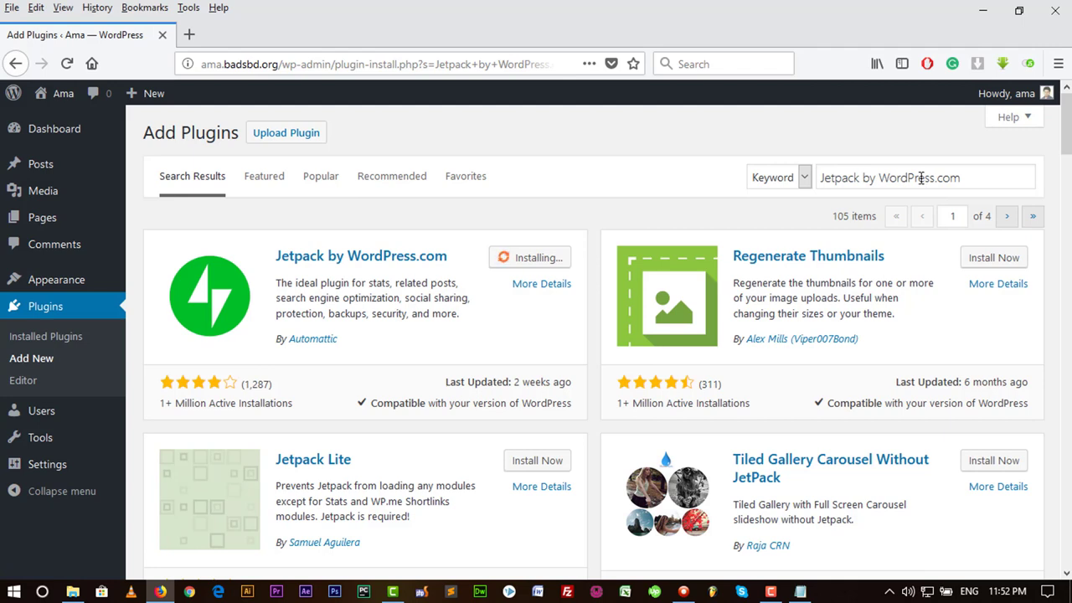
# Select the old Jetpack search text for replacement.
pyautogui.click(526, 258)
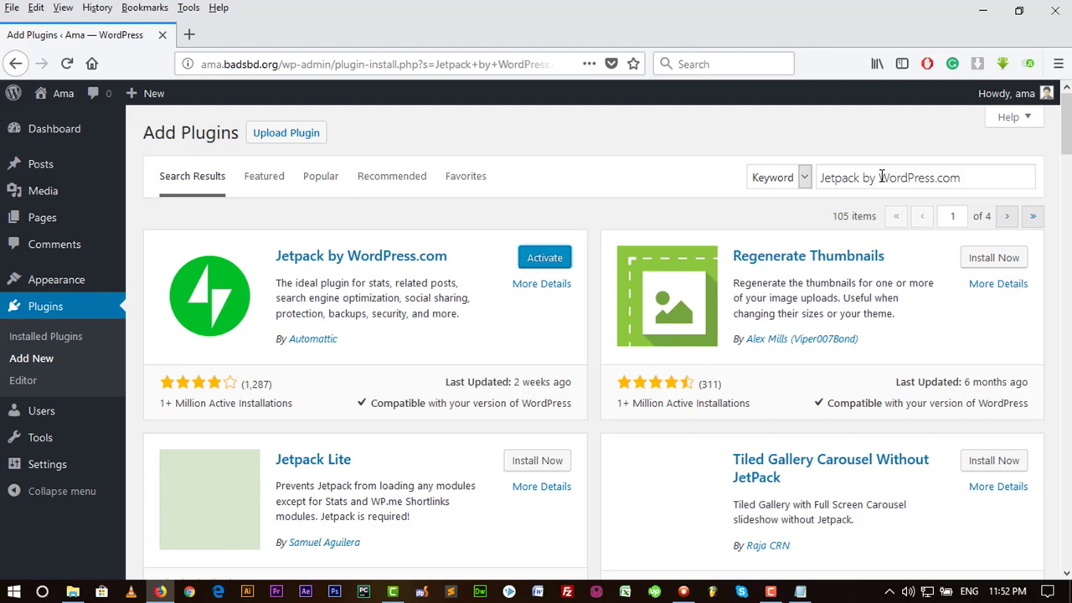
pyautogui.doubleClick(880, 176)
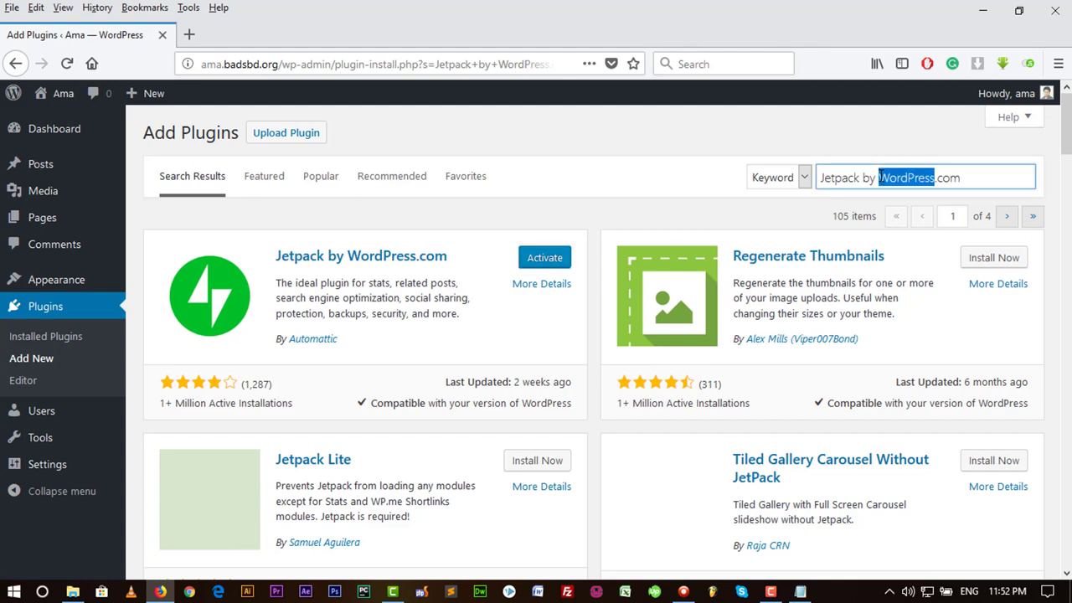
pyautogui.tripleClick(880, 176)
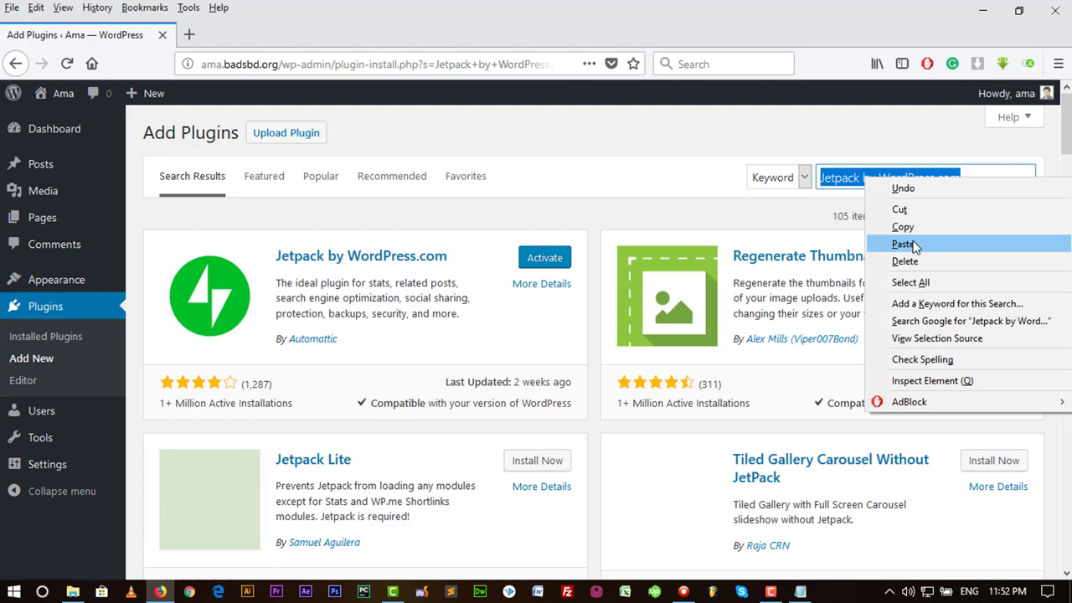
# Search and install Scripts To Footer, then copy Shortcodes Ultimate from the list.
pyautogui.click(904, 243)
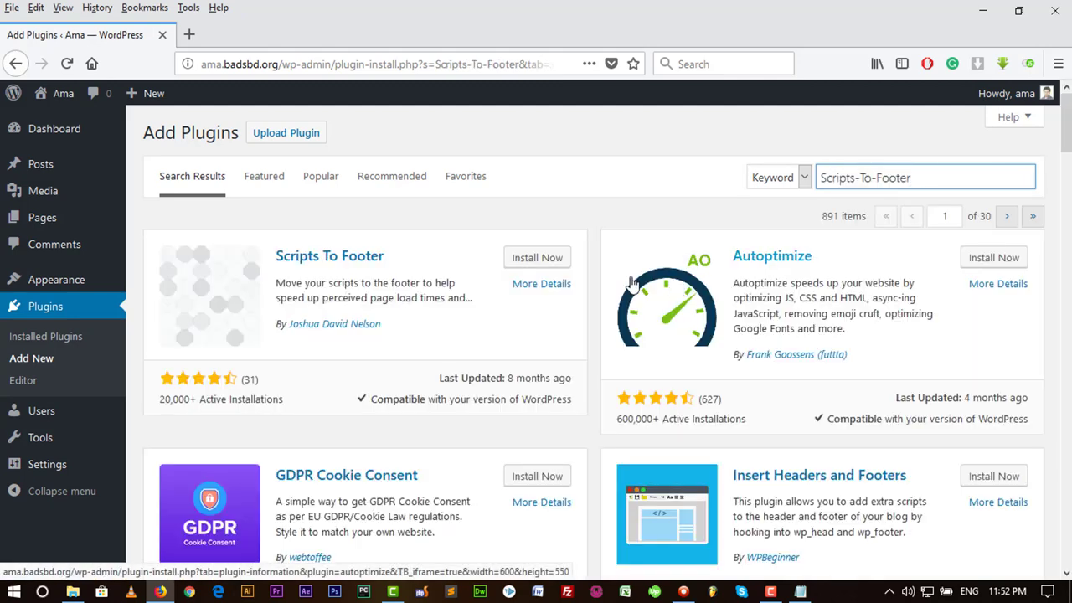
pyautogui.click(536, 257)
pyautogui.hotkey('alt', 'Tab')
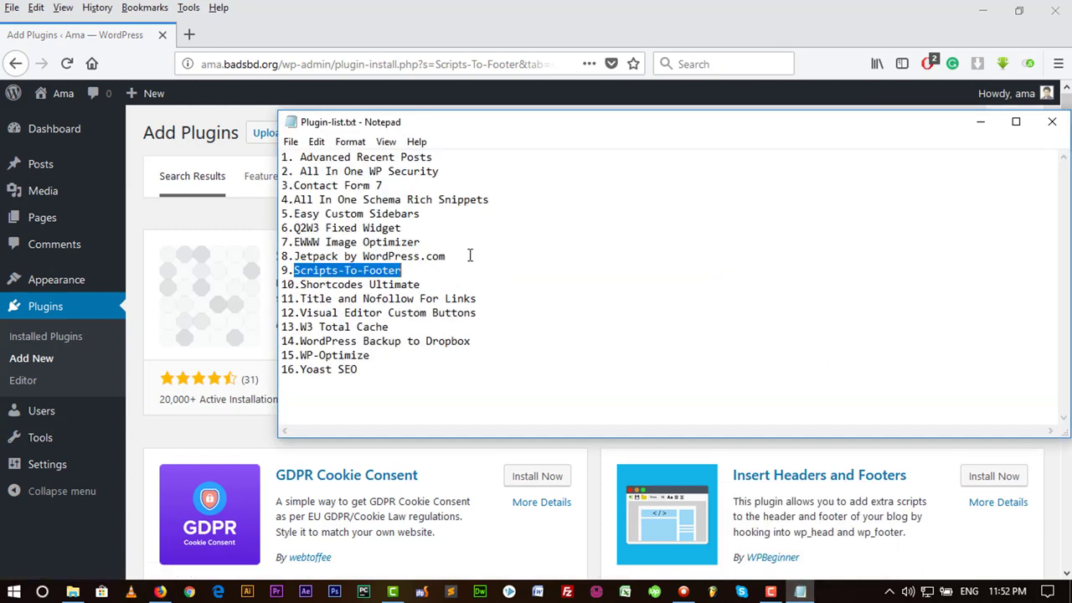
pyautogui.moveTo(418, 285); pyautogui.dragTo(300, 285)
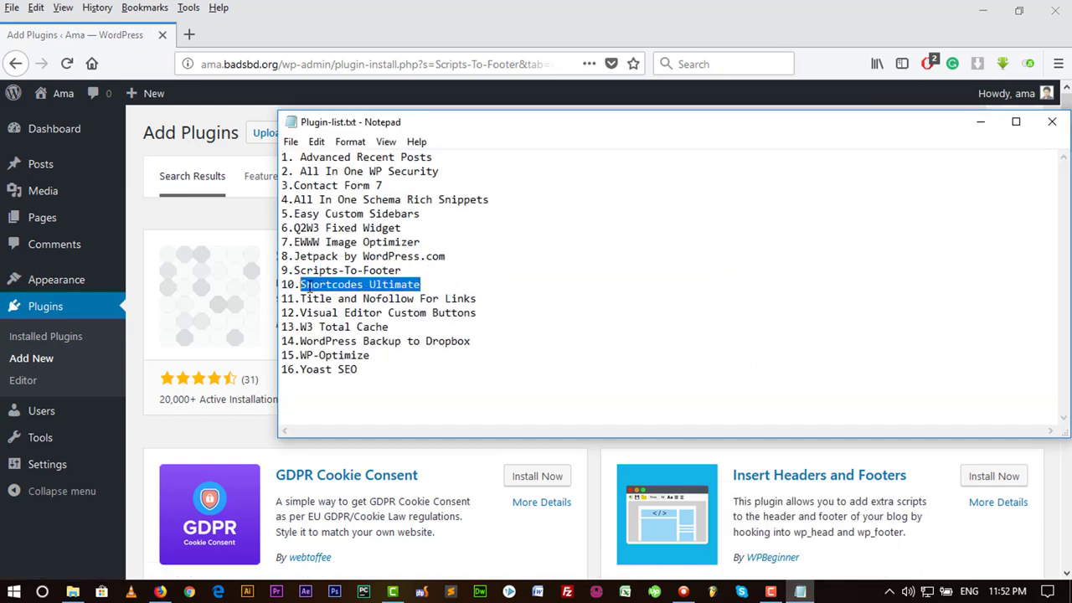
pyautogui.rightClick(330, 285)
pyautogui.click(367, 333)
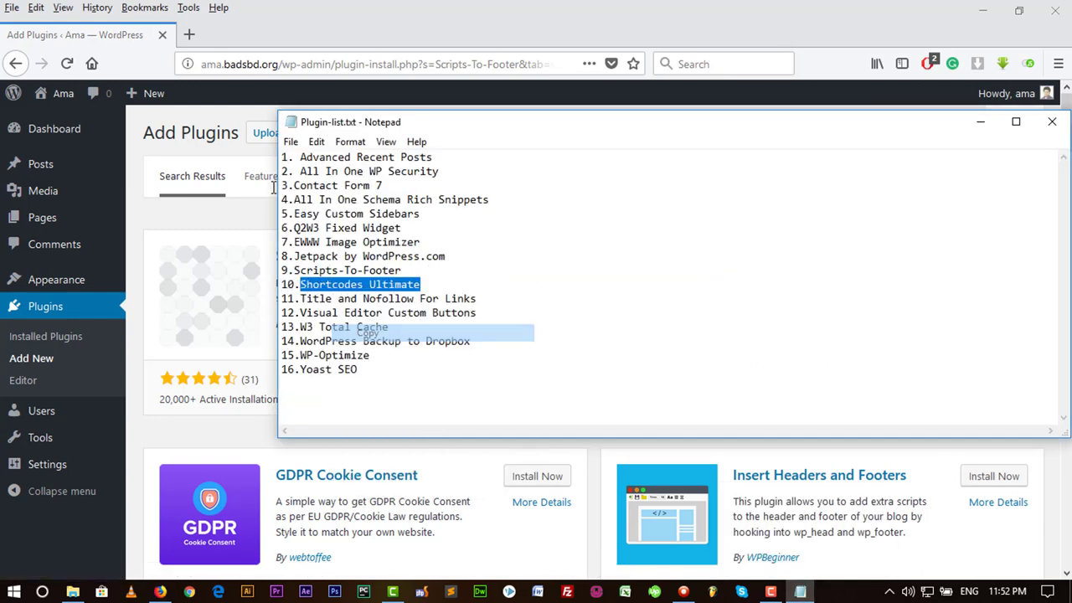
# Search Shortcodes Ultimate and install it.
pyautogui.click(203, 110)
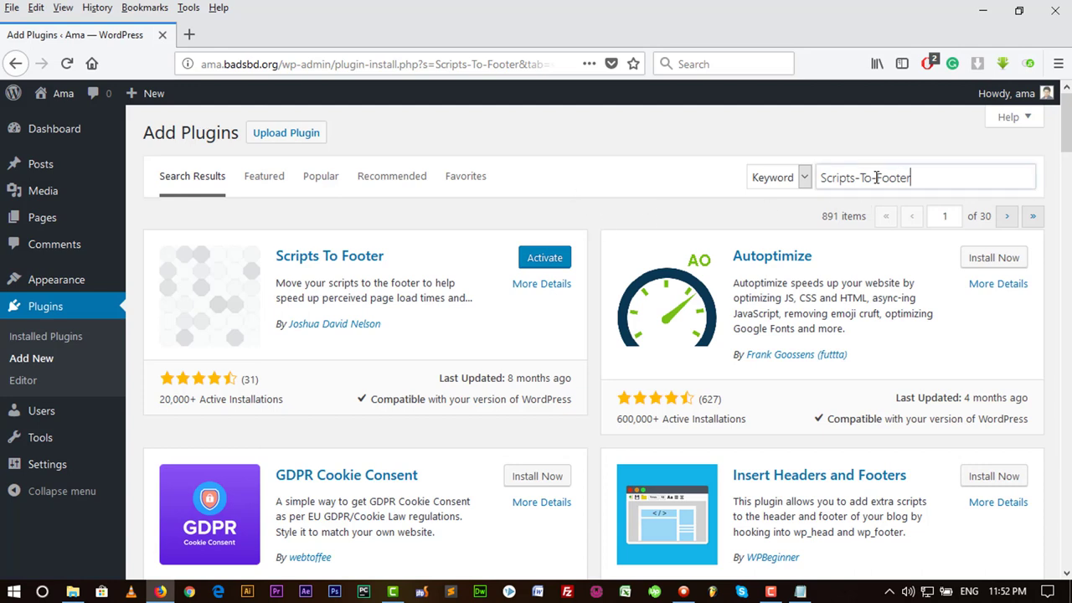
pyautogui.moveTo(921, 178); pyautogui.dragTo(818, 176)
pyautogui.rightClick(831, 174)
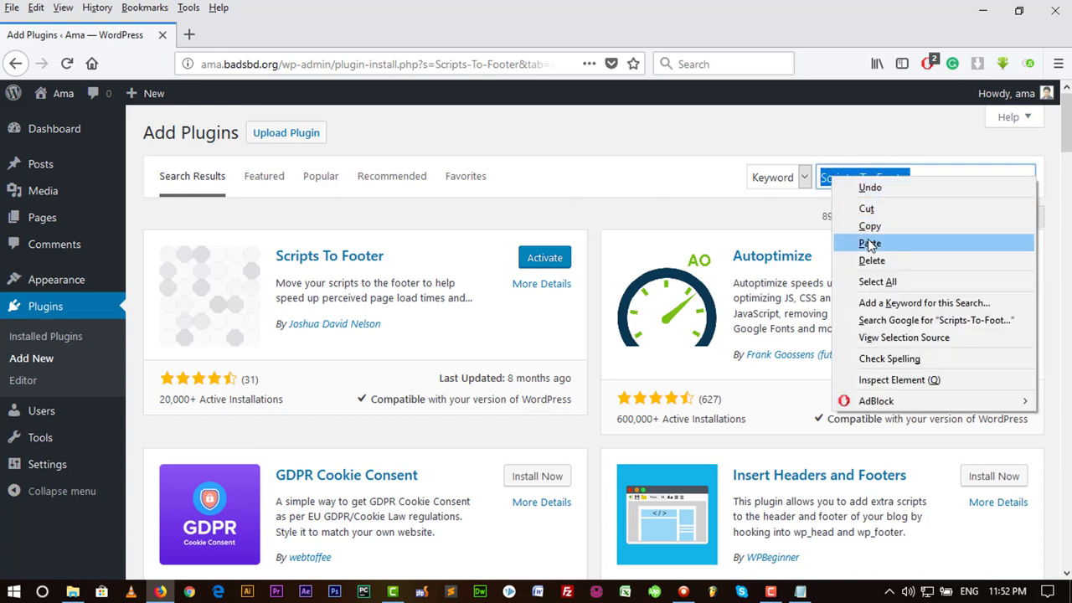
pyautogui.click(871, 241)
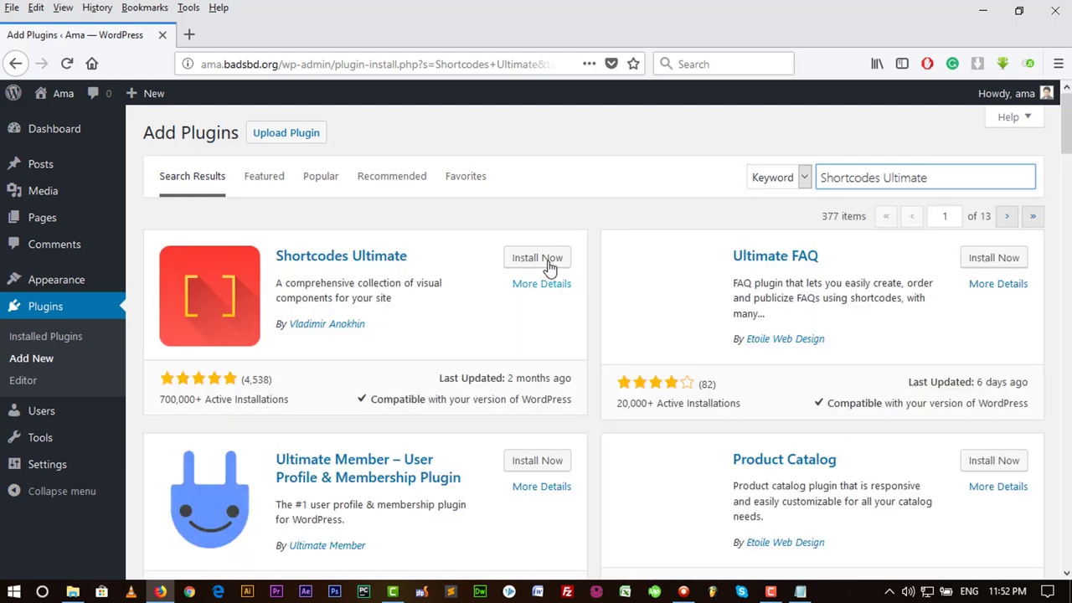
pyautogui.click(540, 260)
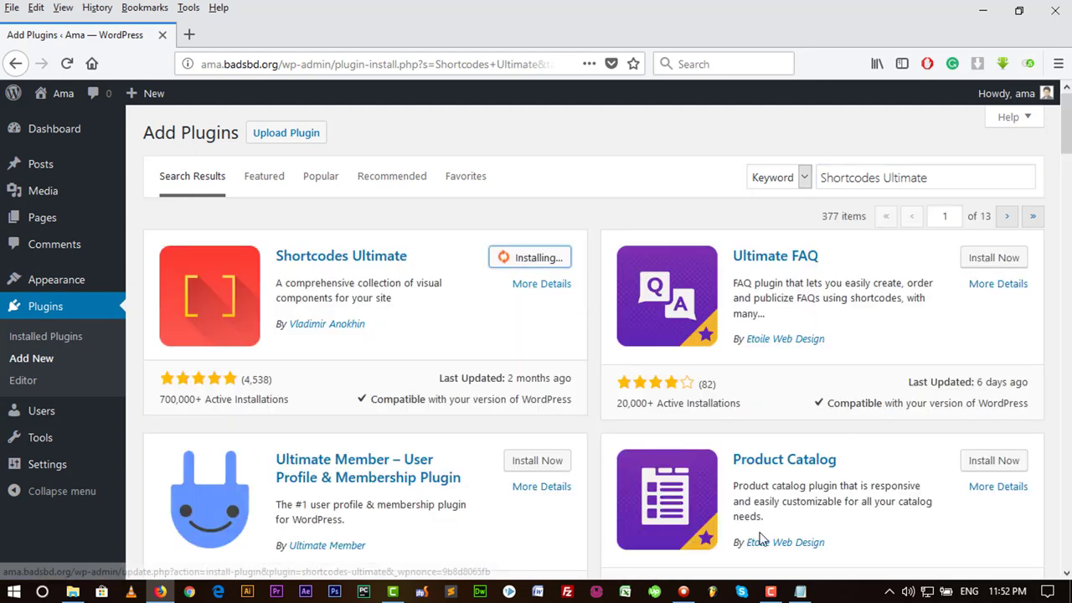
# Copy Title and Nofollow For Links from the list, search it and install it.
pyautogui.click(799, 592)
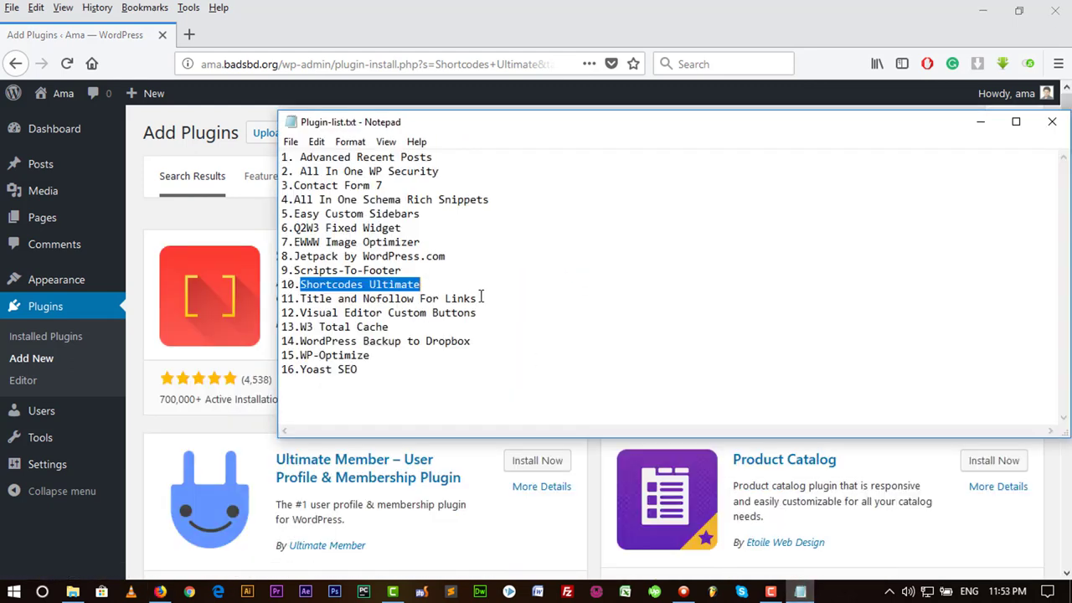
pyautogui.moveTo(481, 297); pyautogui.dragTo(331, 303)
pyautogui.rightClick(334, 299)
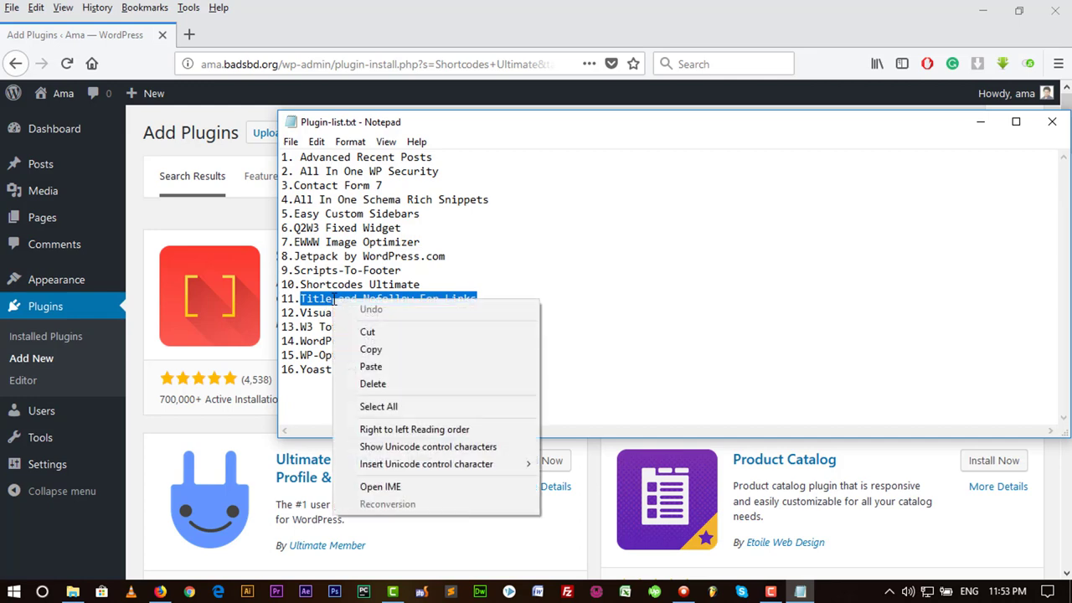
pyautogui.click(369, 349)
pyautogui.click(201, 121)
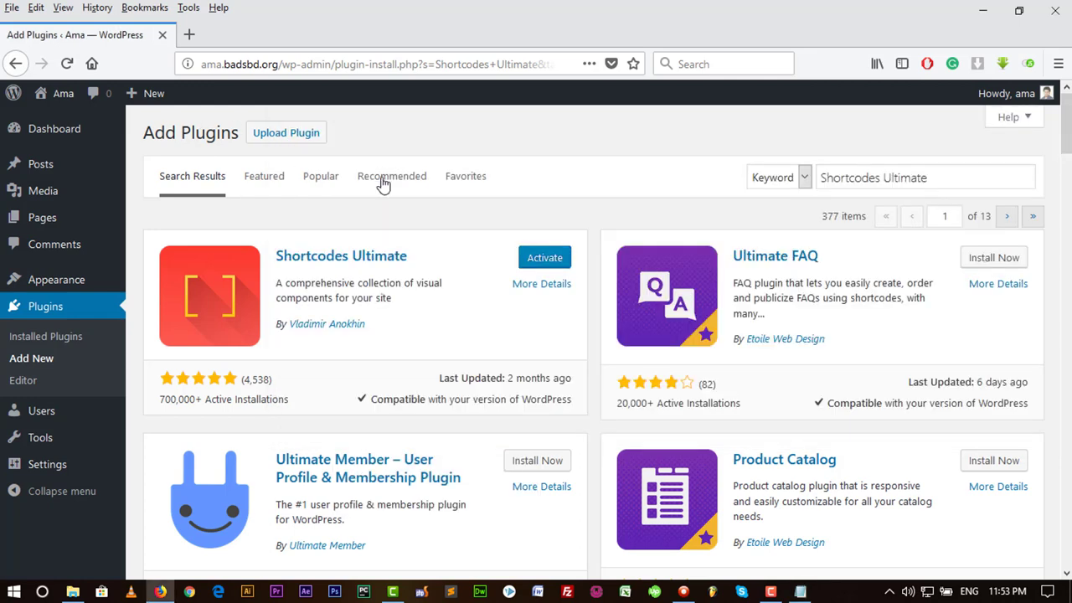
pyautogui.tripleClick(865, 177)
pyautogui.rightClick(865, 177)
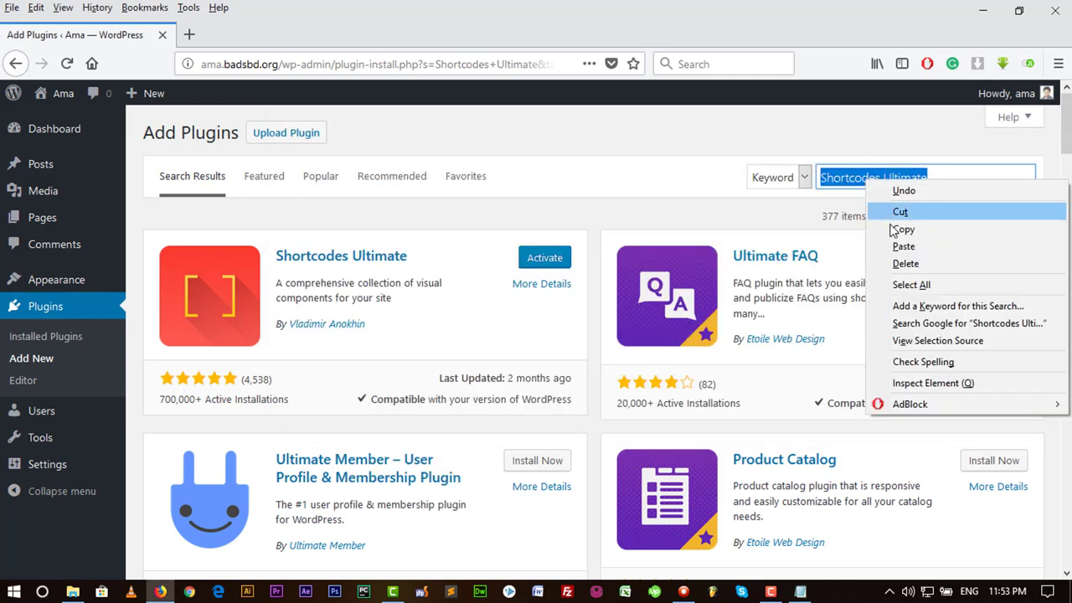
pyautogui.click(903, 244)
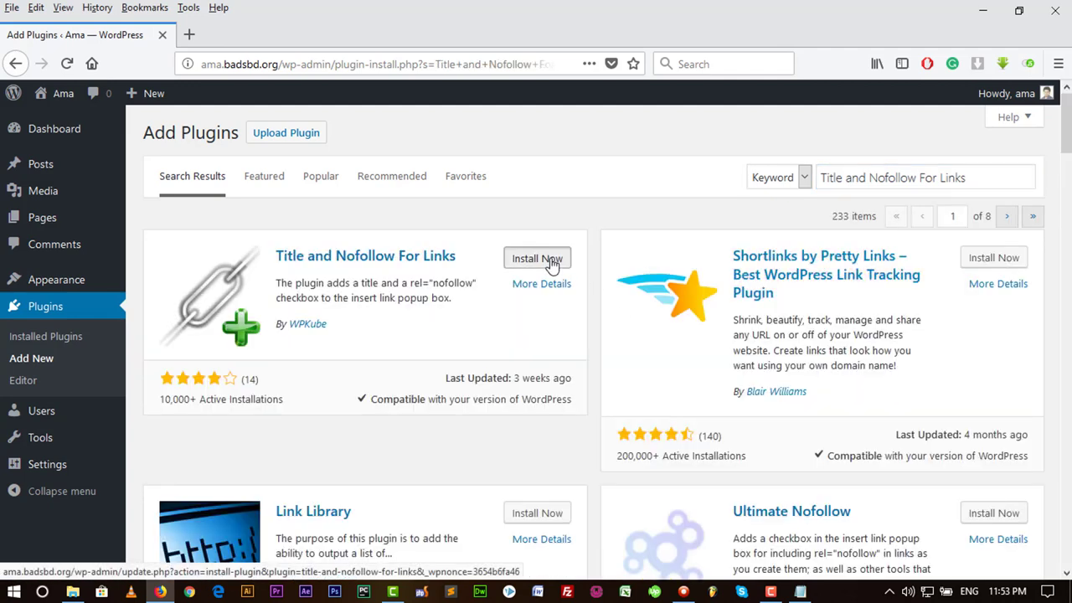
pyautogui.click(550, 261)
# Copy Visual Editor Custom Buttons from the list and search for it.
pyautogui.click(804, 593)
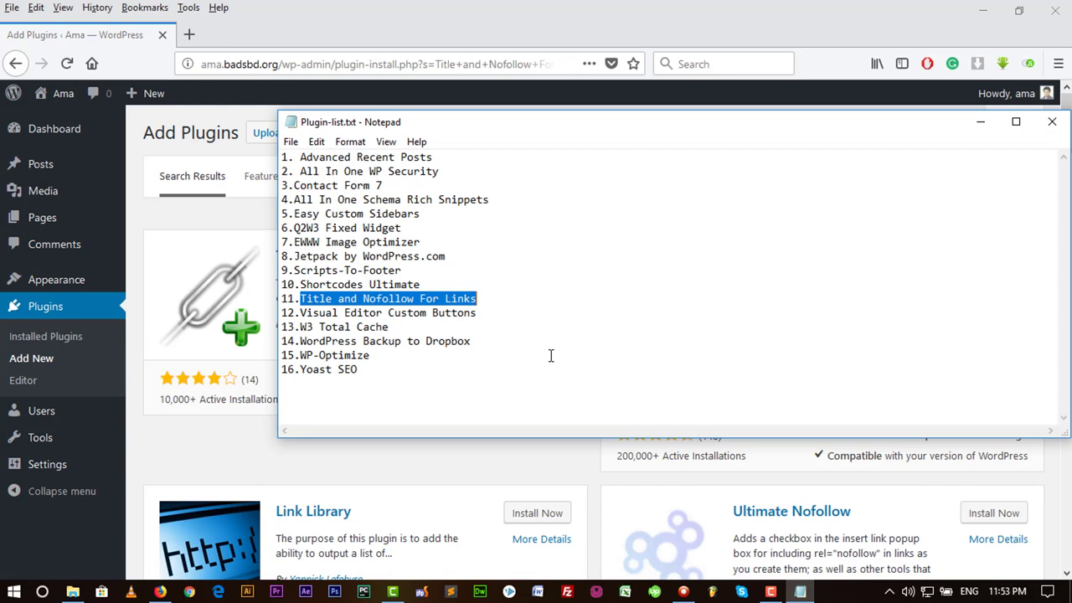
pyautogui.moveTo(476, 313); pyautogui.dragTo(303, 312)
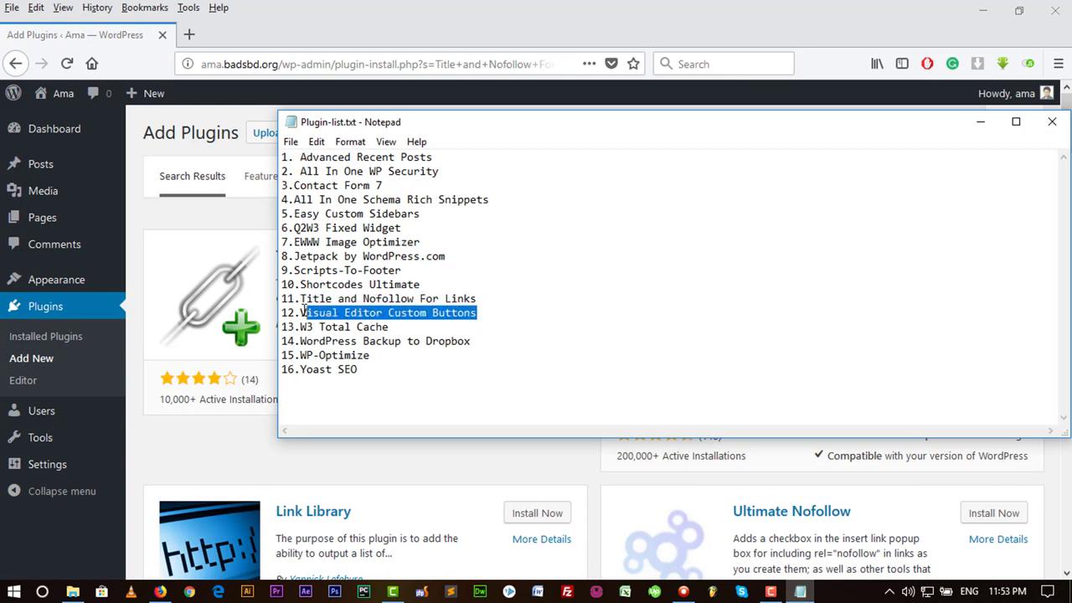
pyautogui.rightClick(368, 311)
pyautogui.click(394, 360)
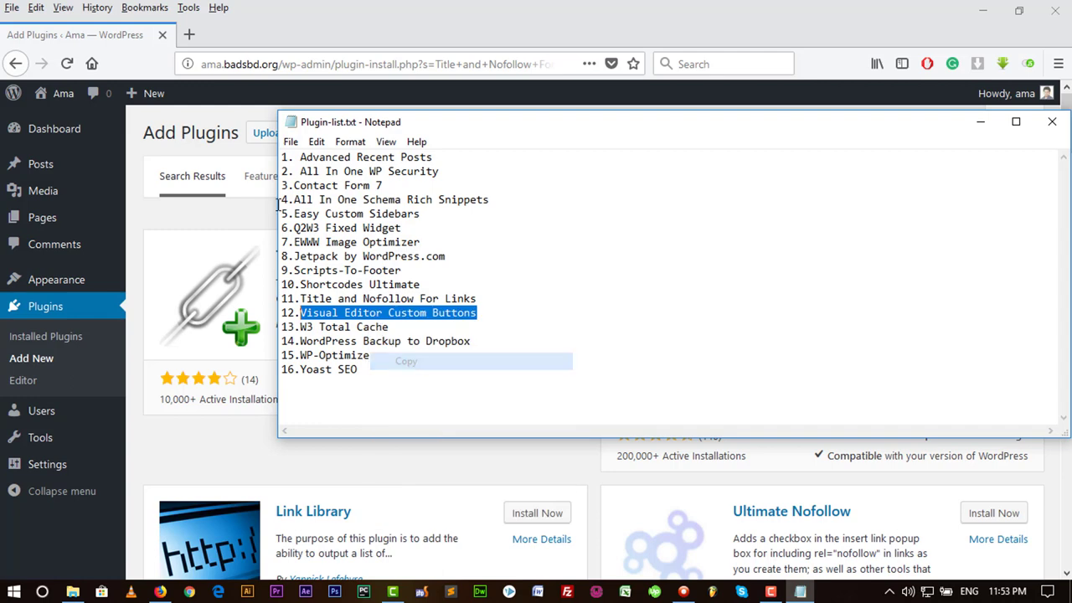
pyautogui.click(207, 122)
pyautogui.tripleClick(932, 181)
pyautogui.rightClick(932, 182)
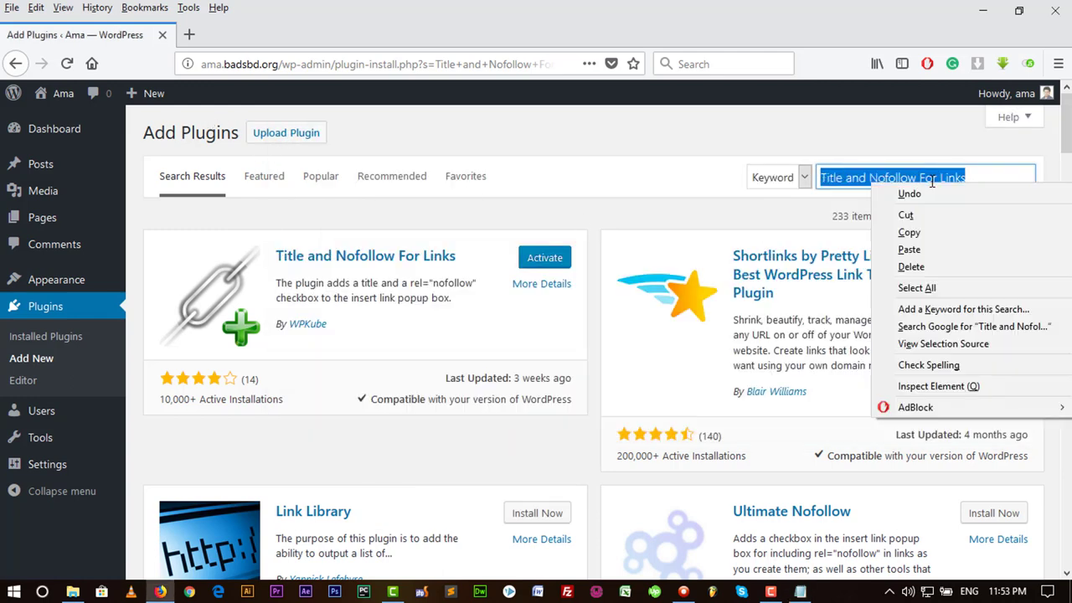
pyautogui.click(947, 249)
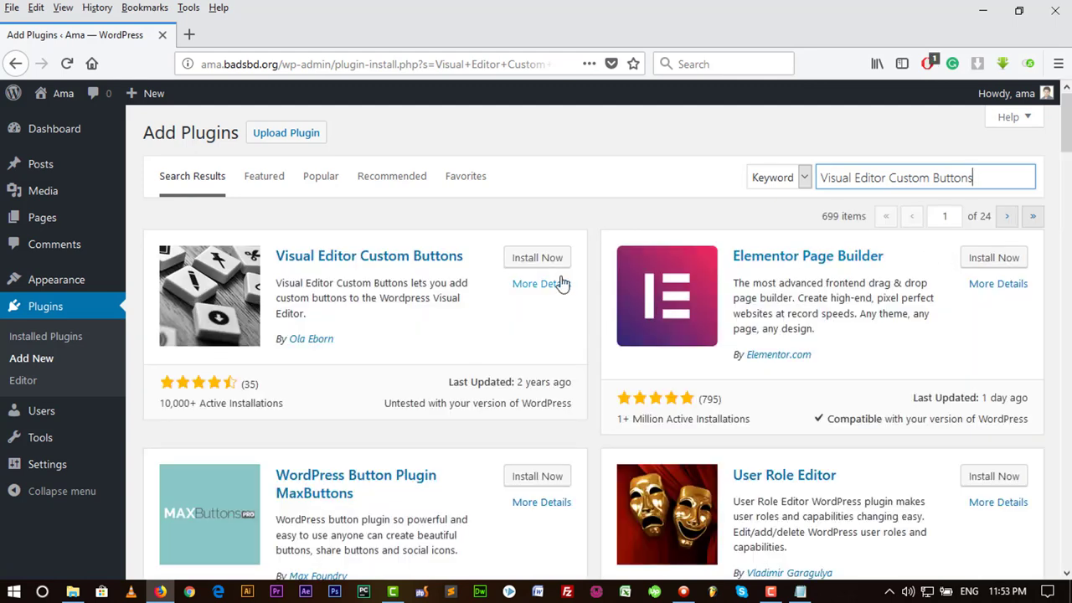
# Install Visual Editor Custom Buttons and copy W3 Total Cache from the list.
pyautogui.click(553, 258)
pyautogui.click(800, 592)
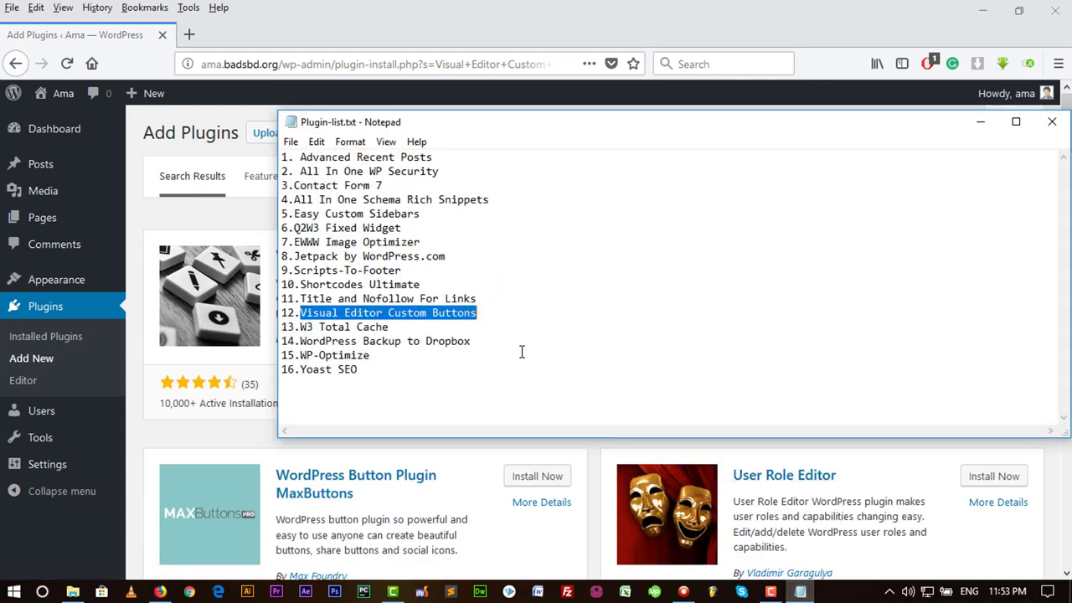
pyautogui.moveTo(409, 327); pyautogui.dragTo(304, 328)
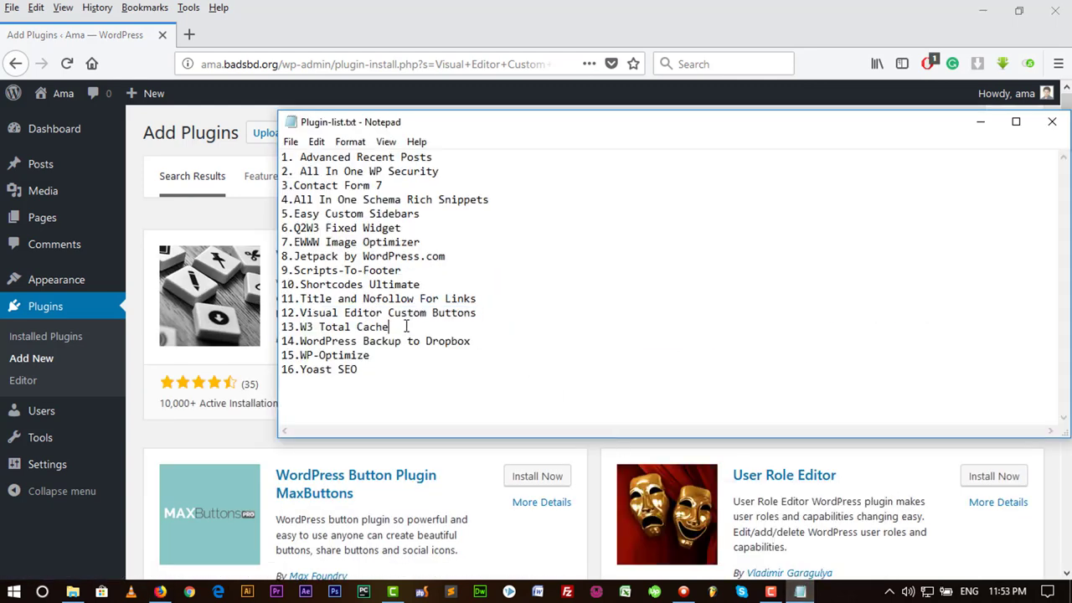
pyautogui.rightClick(333, 328)
pyautogui.click(377, 378)
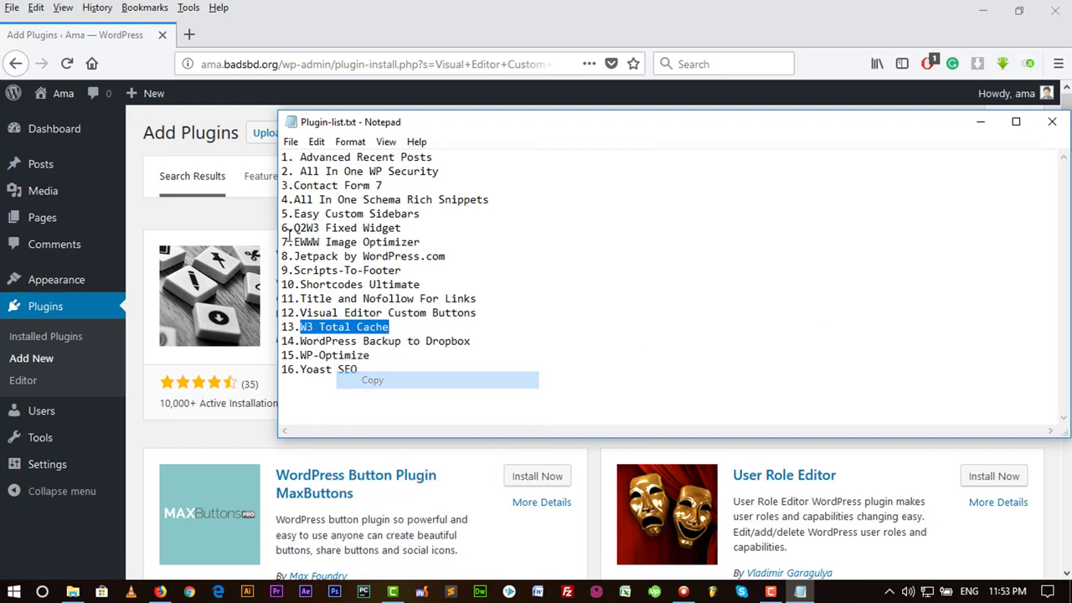
# Search W3 Total Cache, then install W3 Total Cache and WP-Optimize.
pyautogui.click(201, 154)
pyautogui.tripleClick(869, 177)
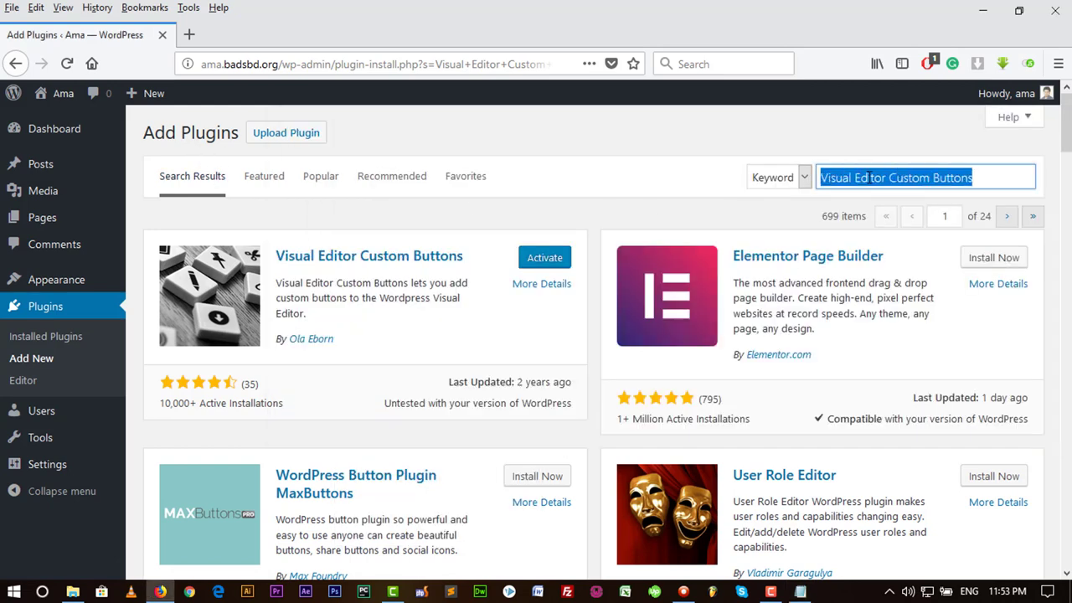
pyautogui.rightClick(870, 178)
pyautogui.click(908, 246)
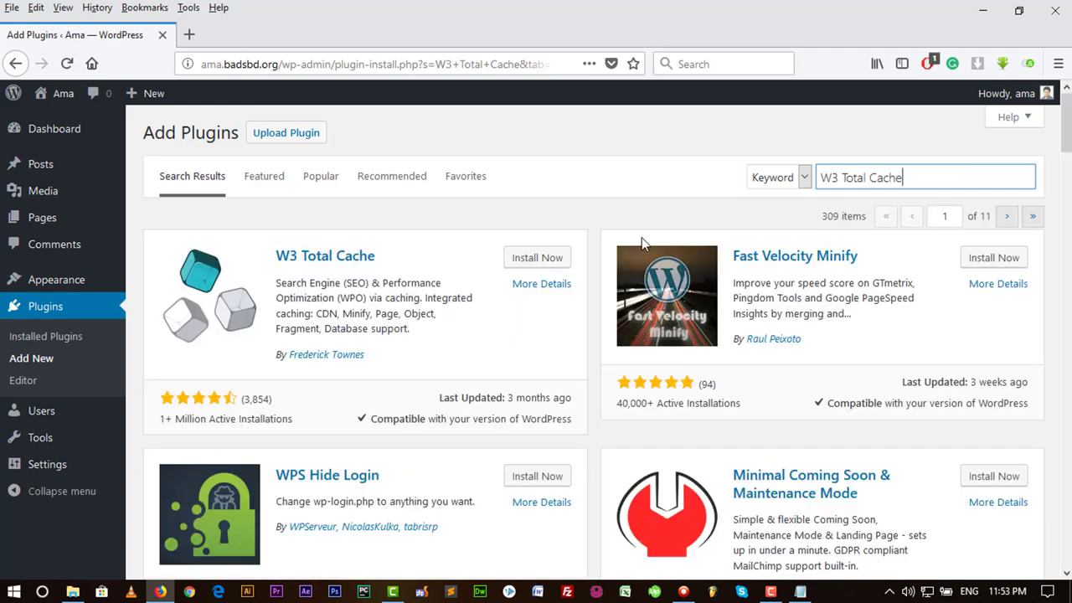
pyautogui.click(537, 258)
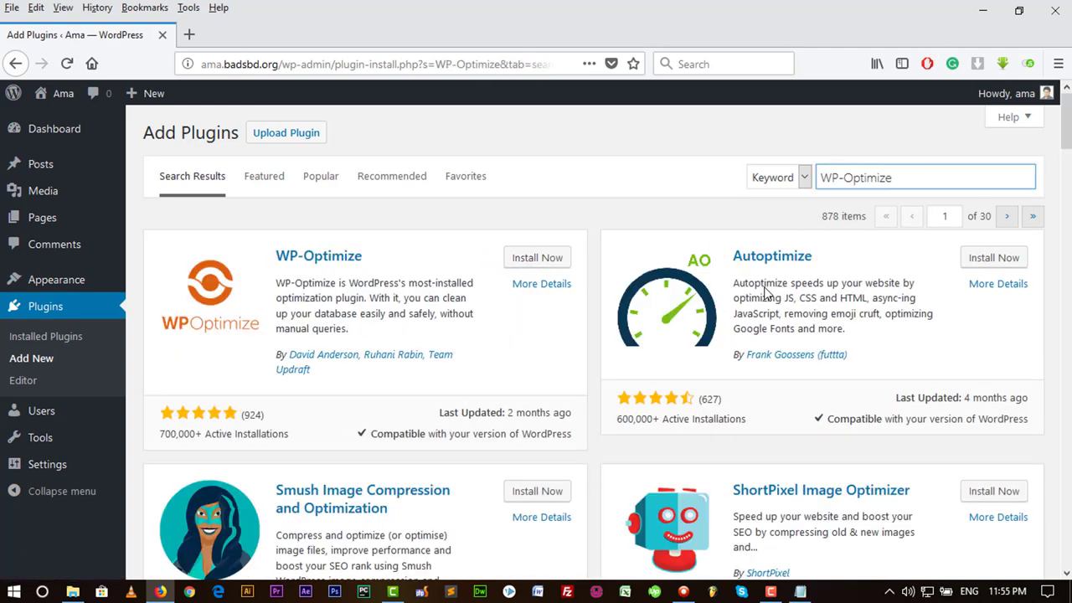
pyautogui.click(538, 258)
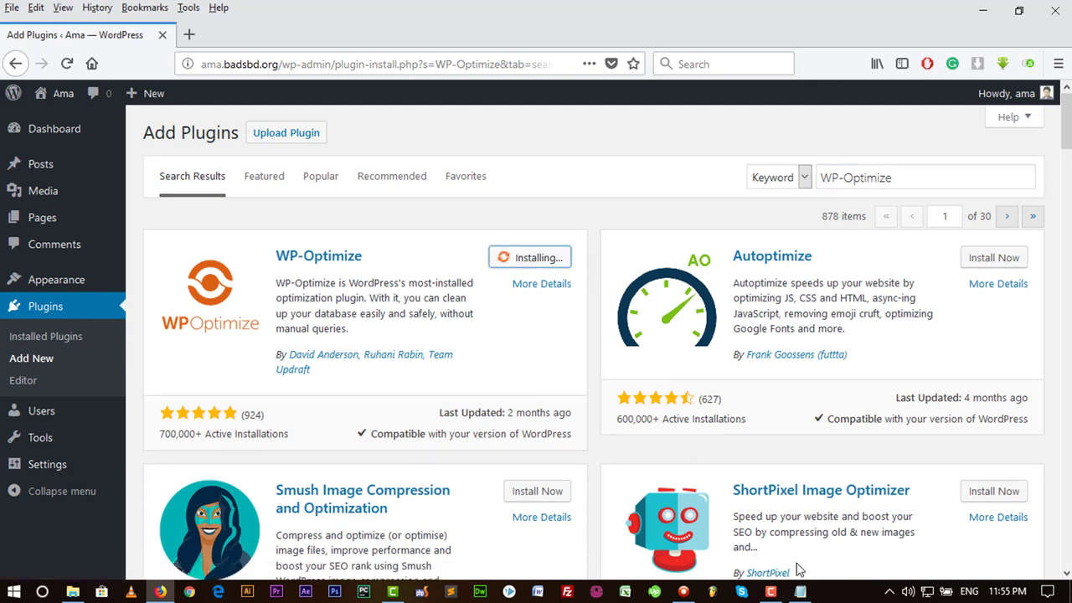
# Copy Yoast SEO from the list, search it and install it.
pyautogui.click(800, 591)
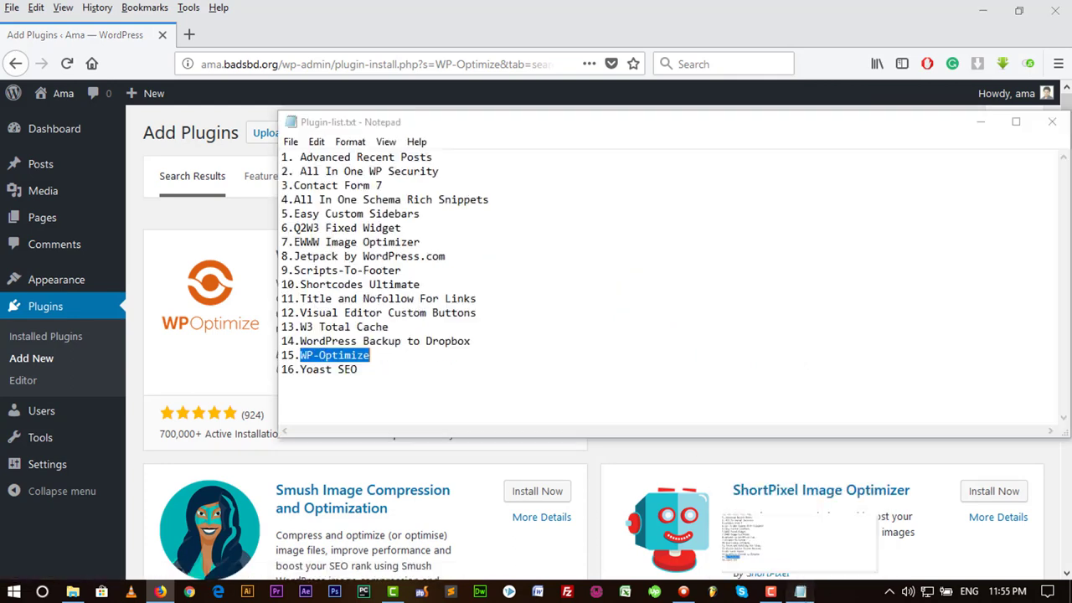
pyautogui.click(357, 369)
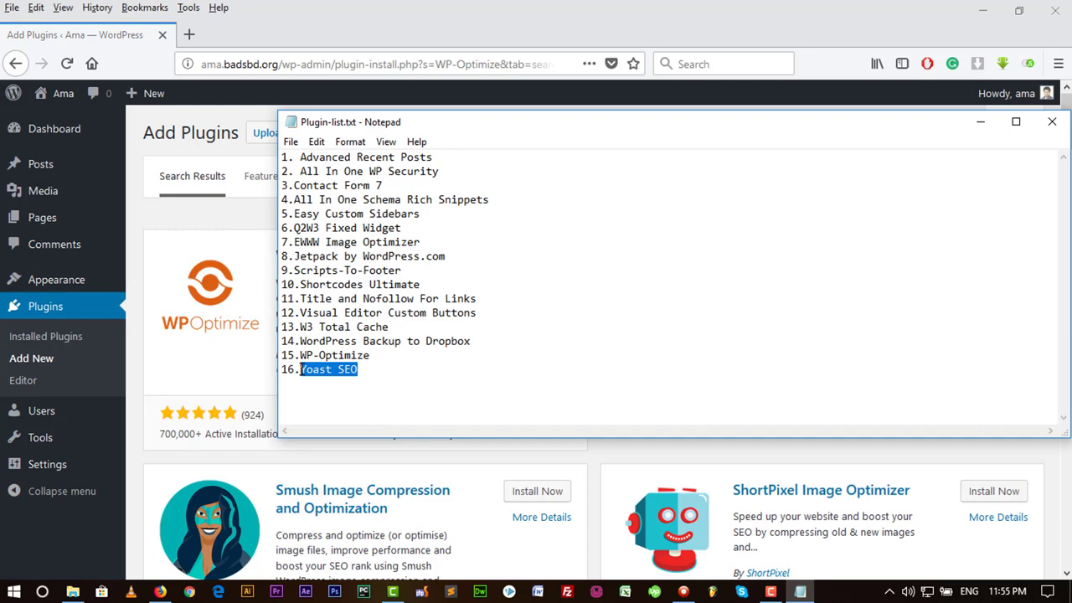
pyautogui.rightClick(317, 369)
pyautogui.click(352, 201)
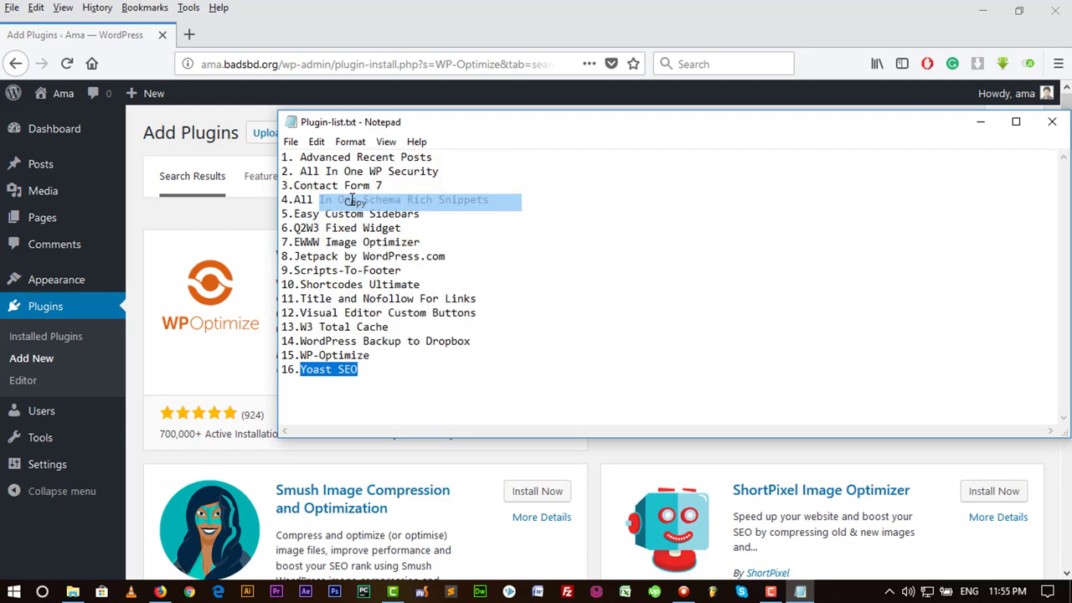
pyautogui.click(171, 132)
pyautogui.click(842, 177)
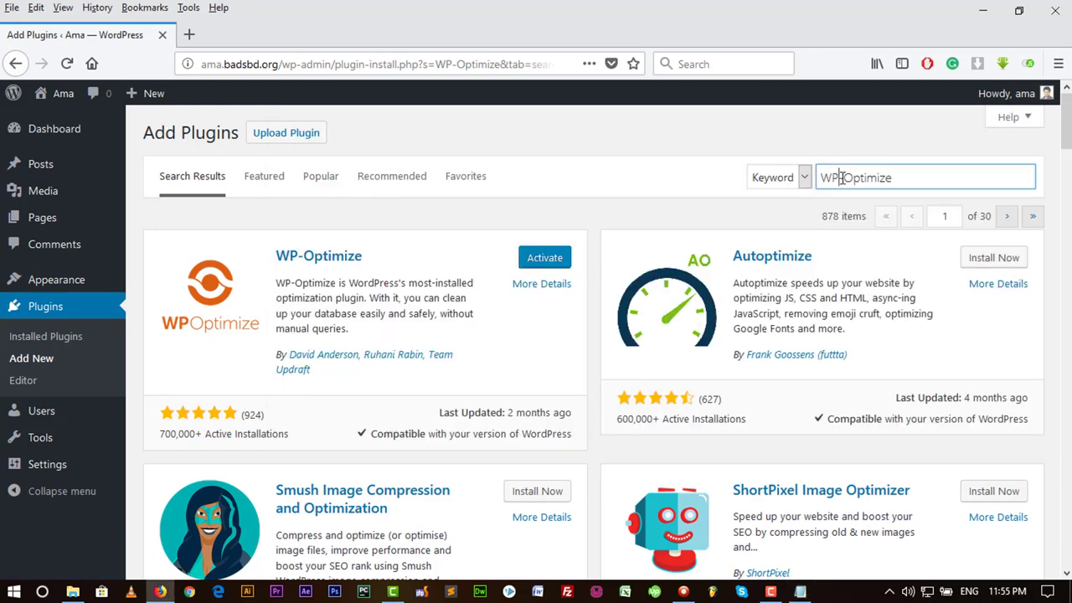
pyautogui.tripleClick(841, 178)
pyautogui.rightClick(841, 178)
pyautogui.click(887, 246)
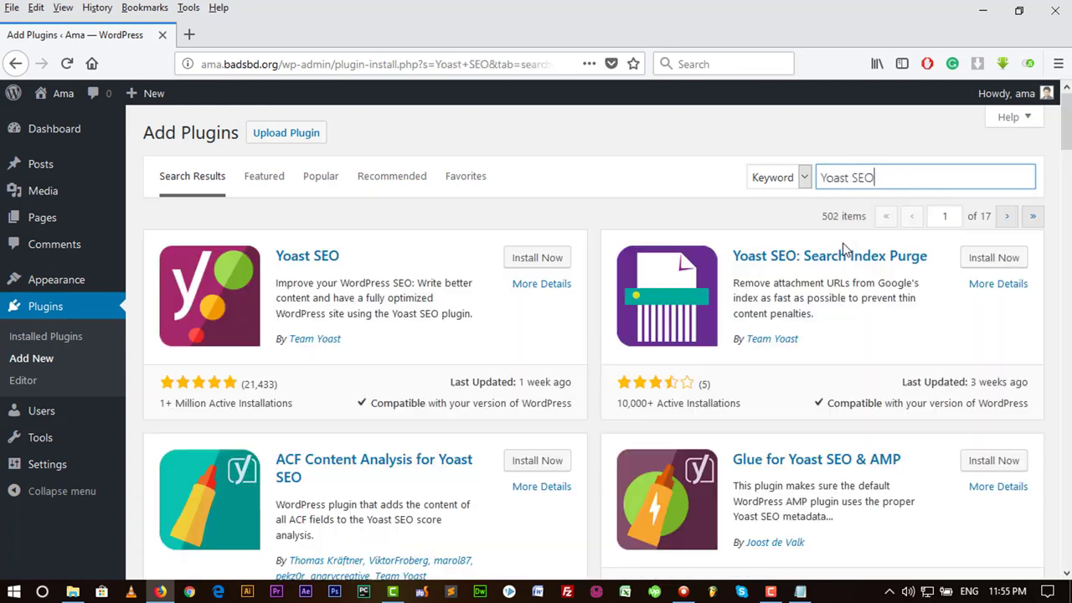
pyautogui.click(551, 259)
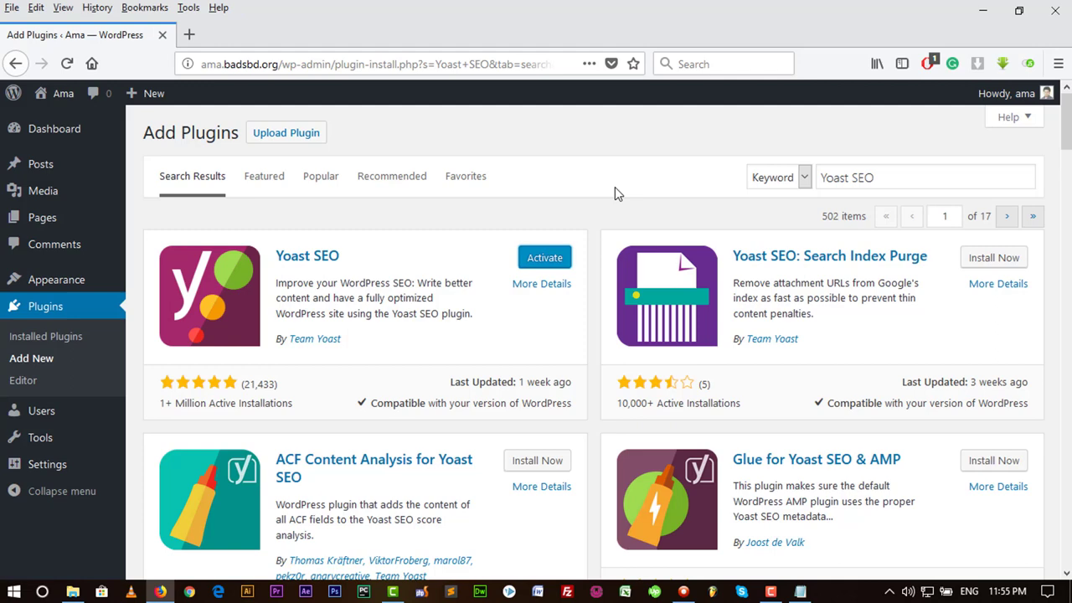
# Bulk-activate all eighteen installed plugins from the Installed Plugins list with the Activate bulk action.
pyautogui.click(49, 339)
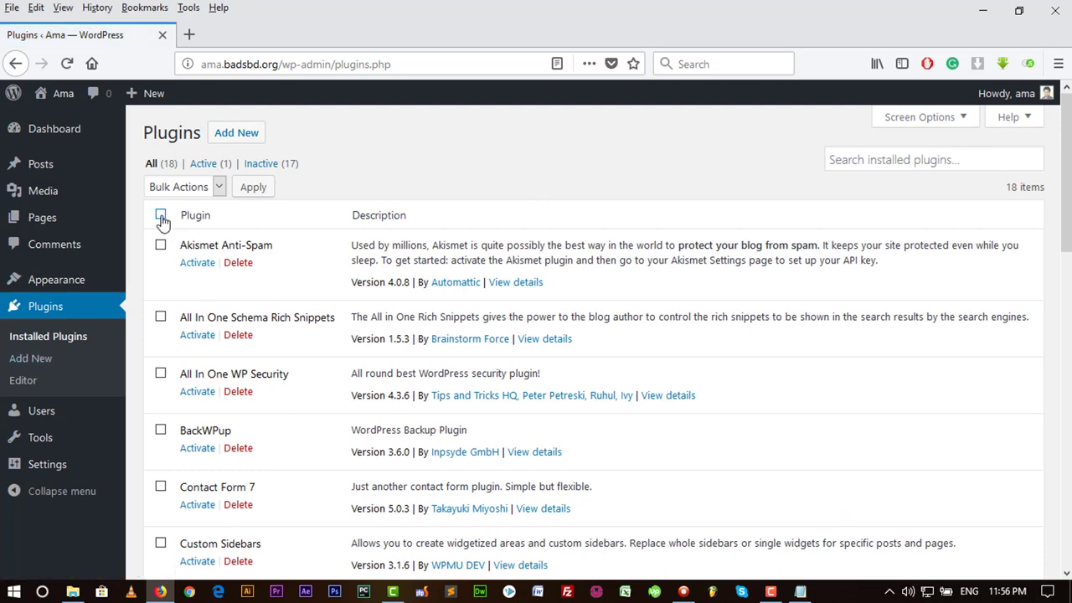
pyautogui.scroll(-5, 360, 311)
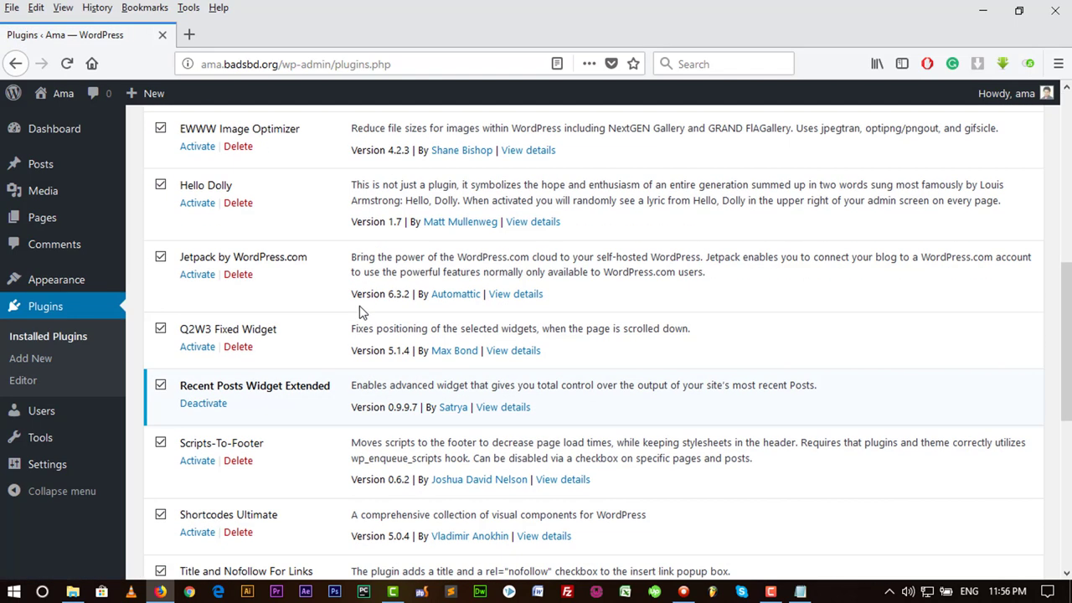
pyautogui.scroll(-5, 360, 311)
pyautogui.scroll(8, 335, 318)
pyautogui.scroll(3, 335, 318)
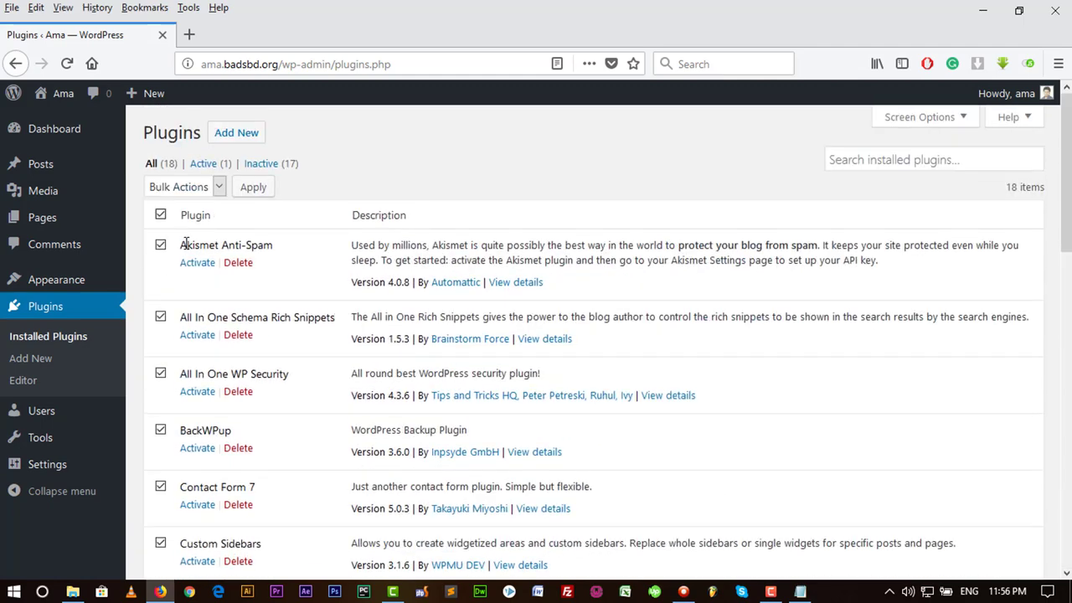
pyautogui.click(187, 190)
pyautogui.click(189, 225)
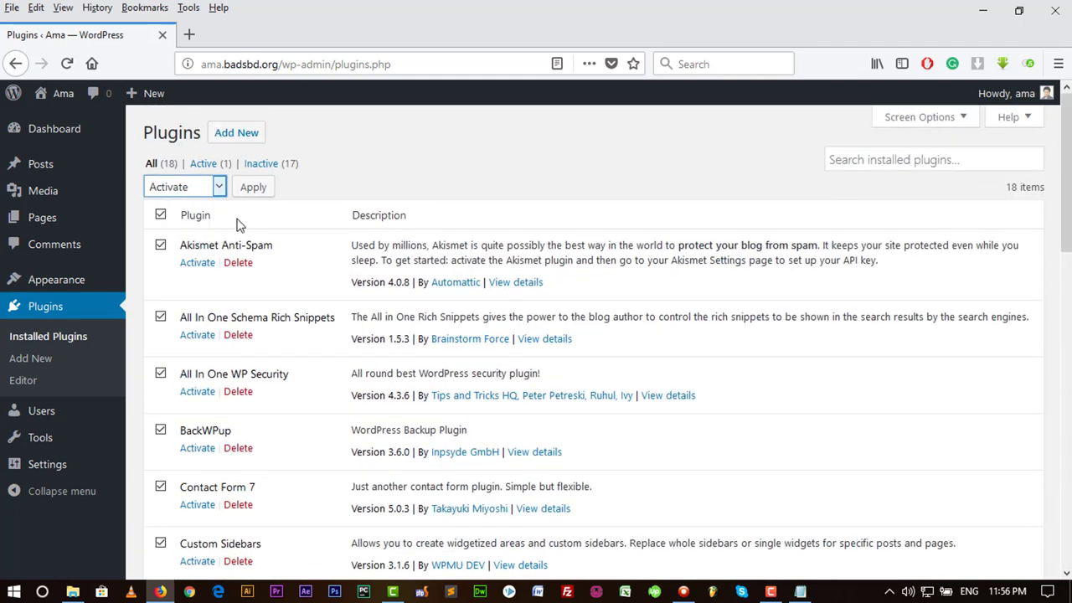
pyautogui.click(251, 187)
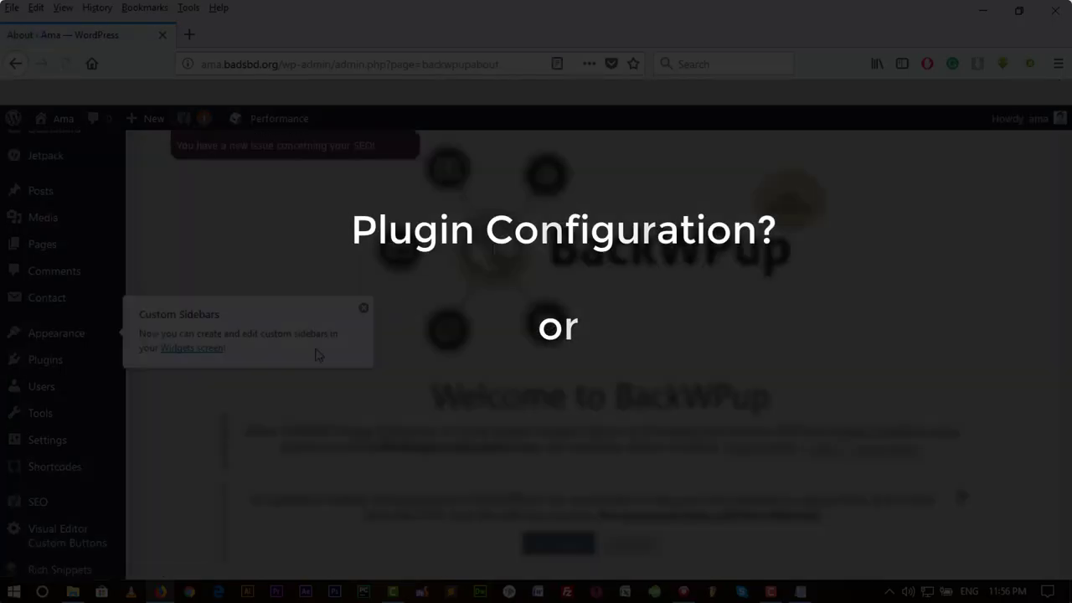
# Close the Custom Sidebars popup, go back to Plugins, and close the Jetpack welcome banner.
pyautogui.click(365, 310)
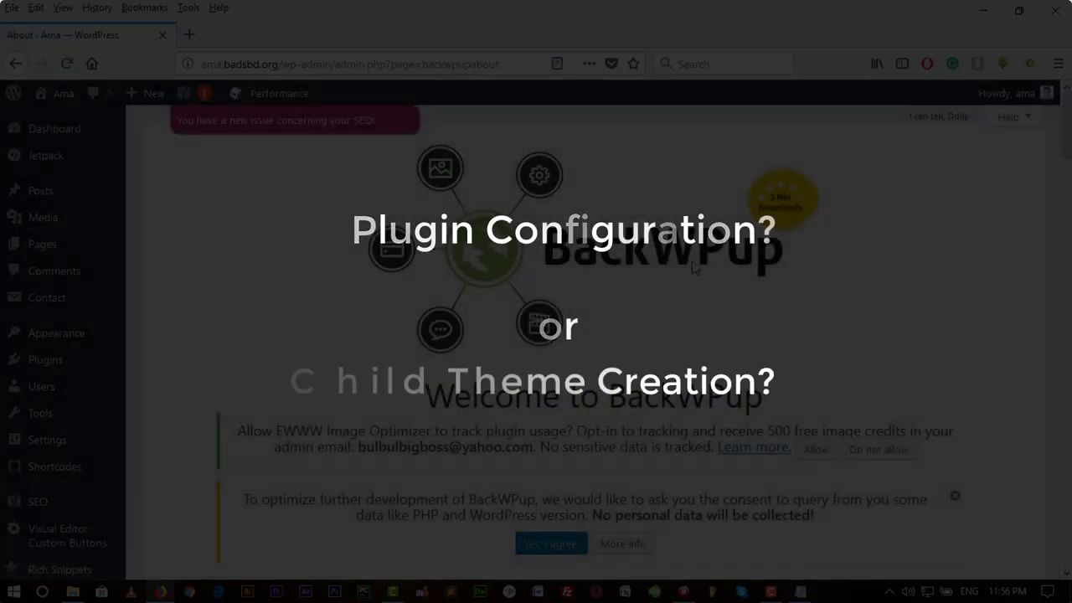
pyautogui.scroll(-5, 702, 270)
pyautogui.scroll(10, 702, 270)
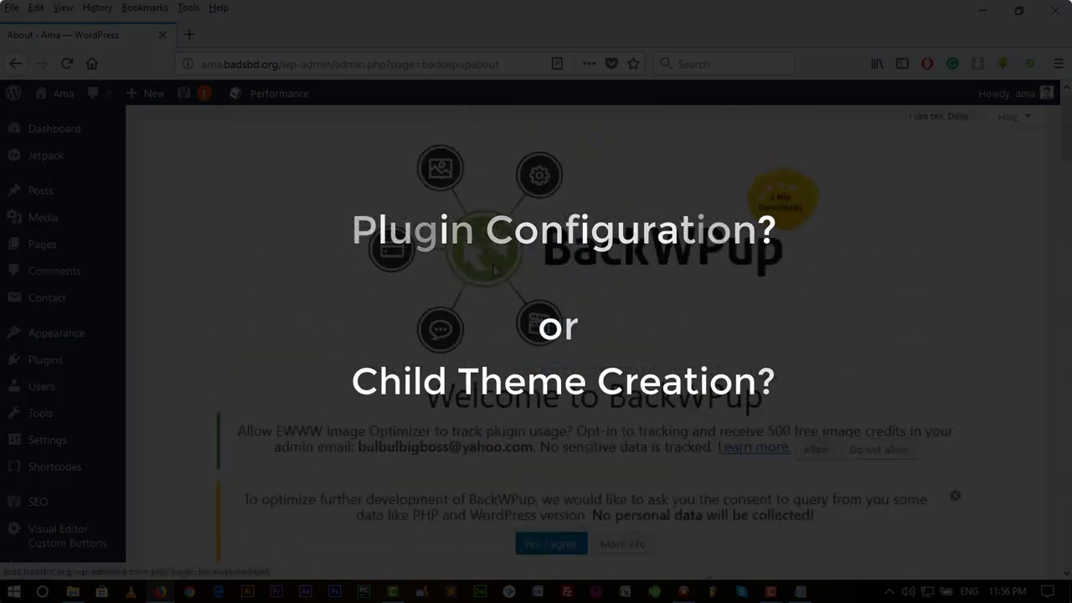
pyautogui.click(36, 360)
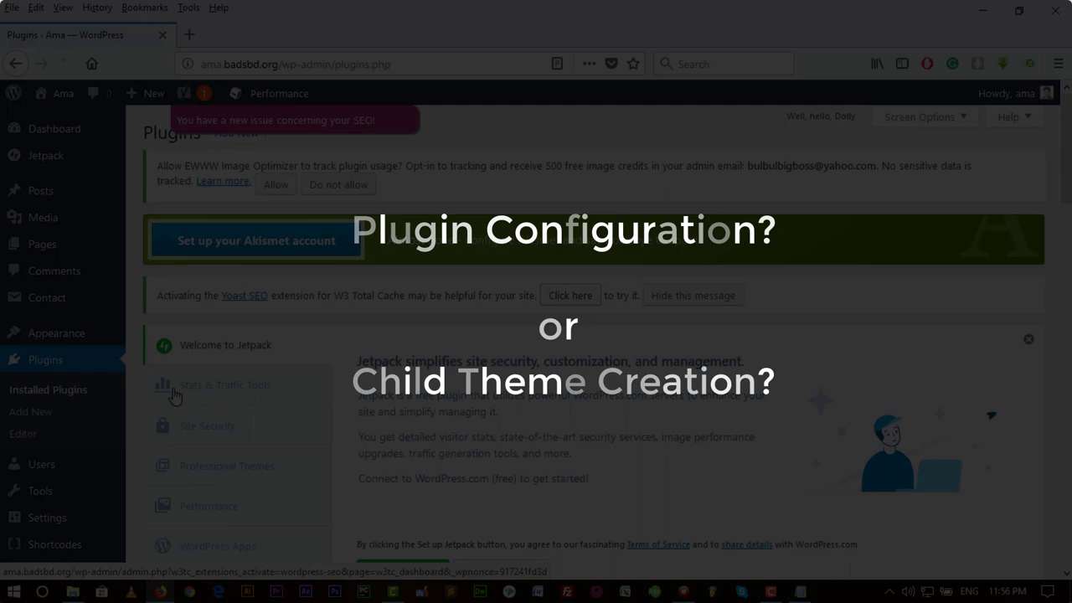
pyautogui.click(39, 408)
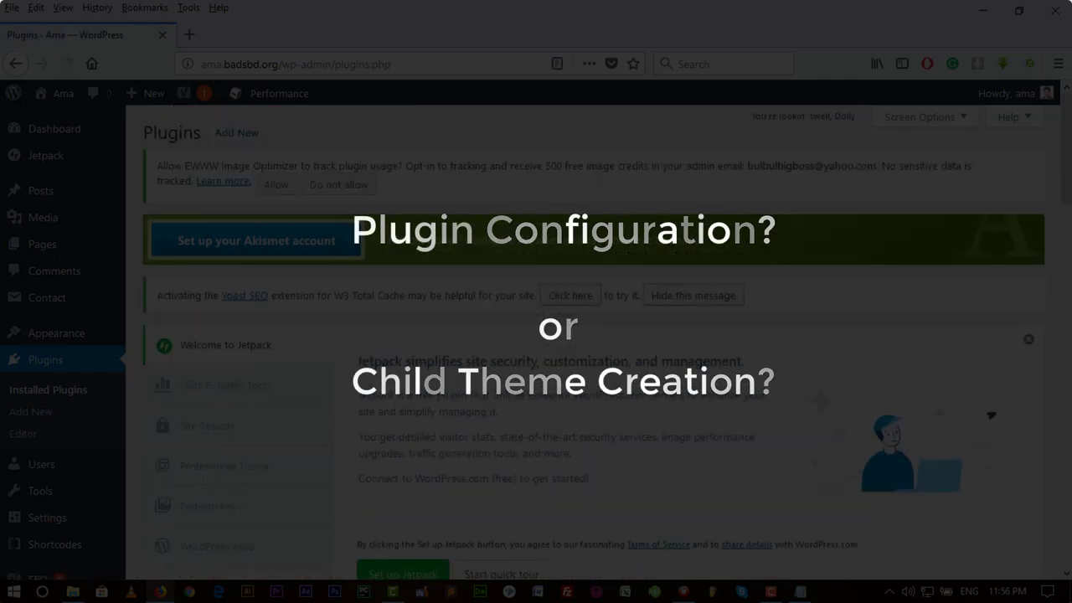
pyautogui.click(1031, 339)
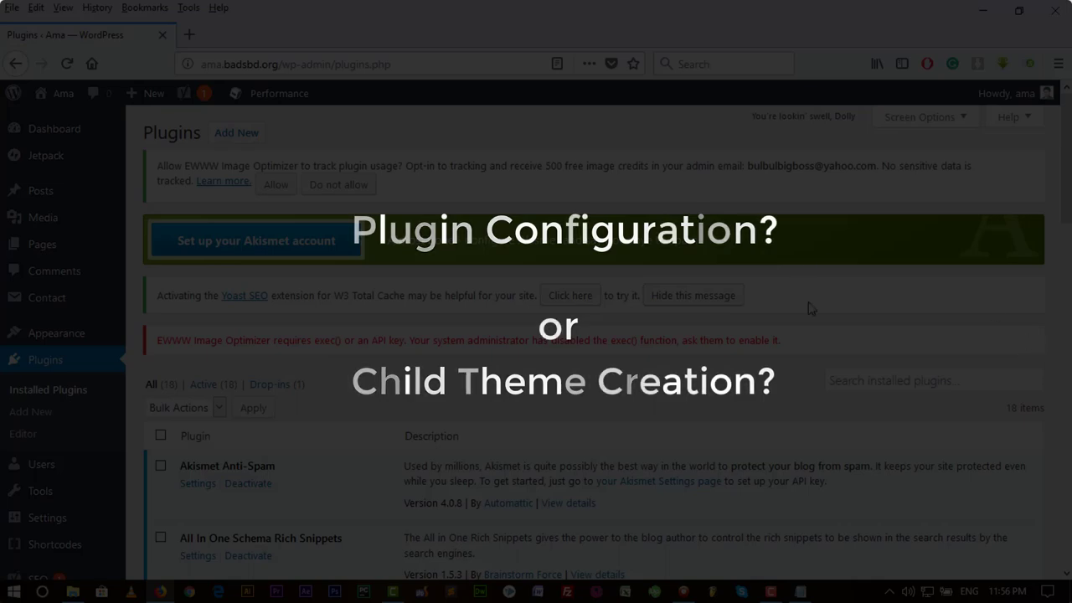